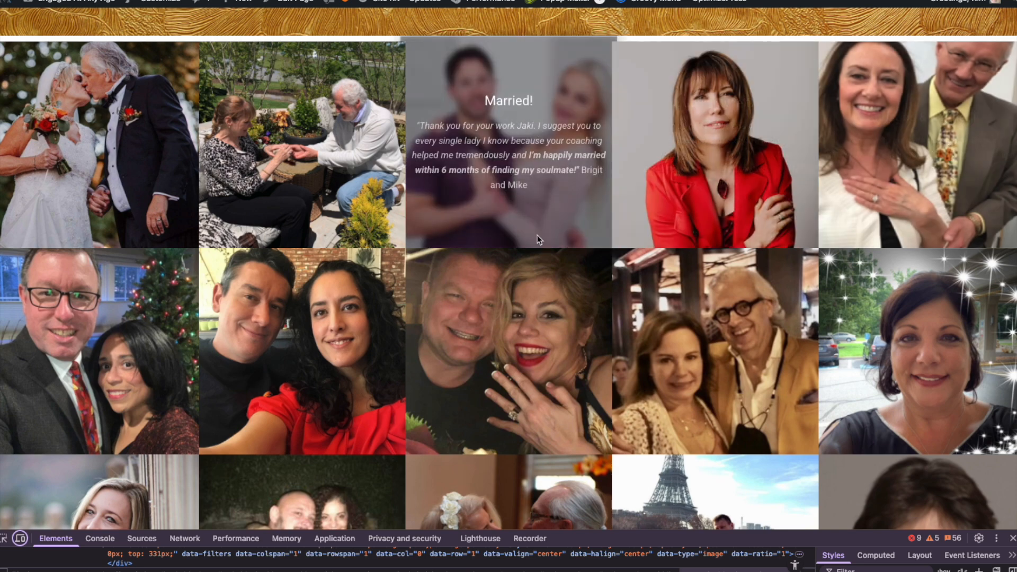
- Preview the page in mobile device emulation and reload it to reach the couples' photo gallery
left_click(20, 538)
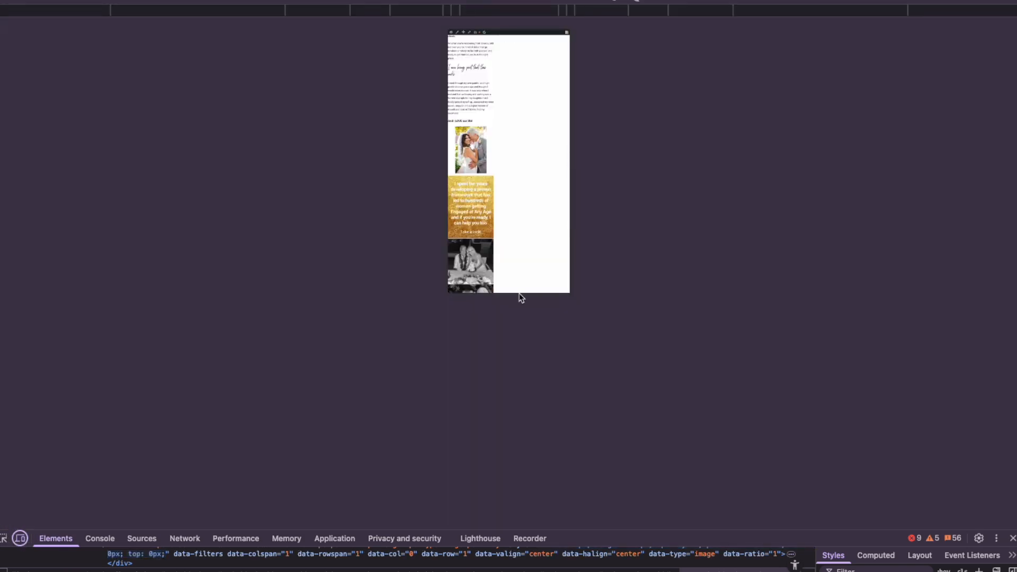
key("super+r")
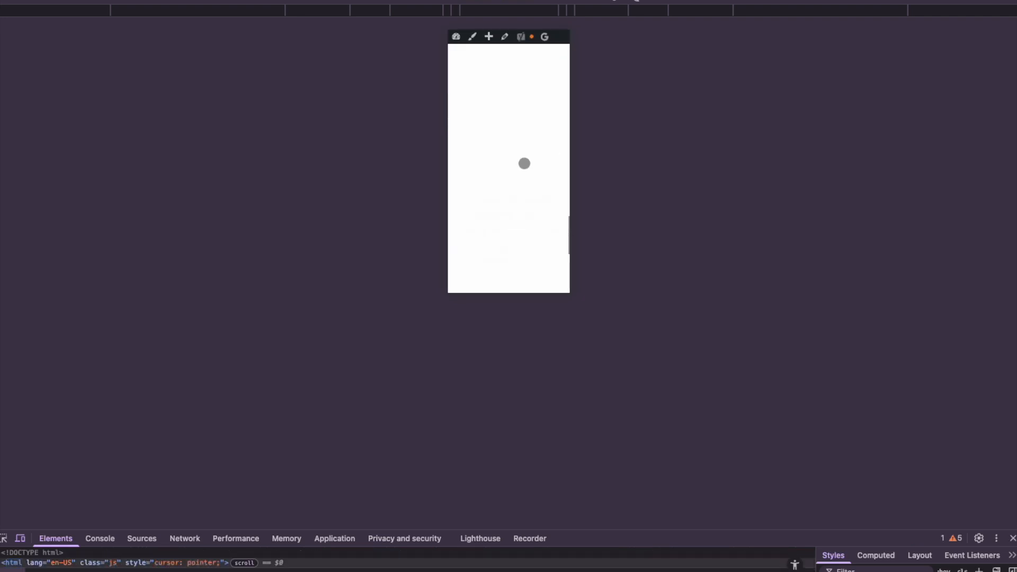
scroll(523, 163, "down", 5)
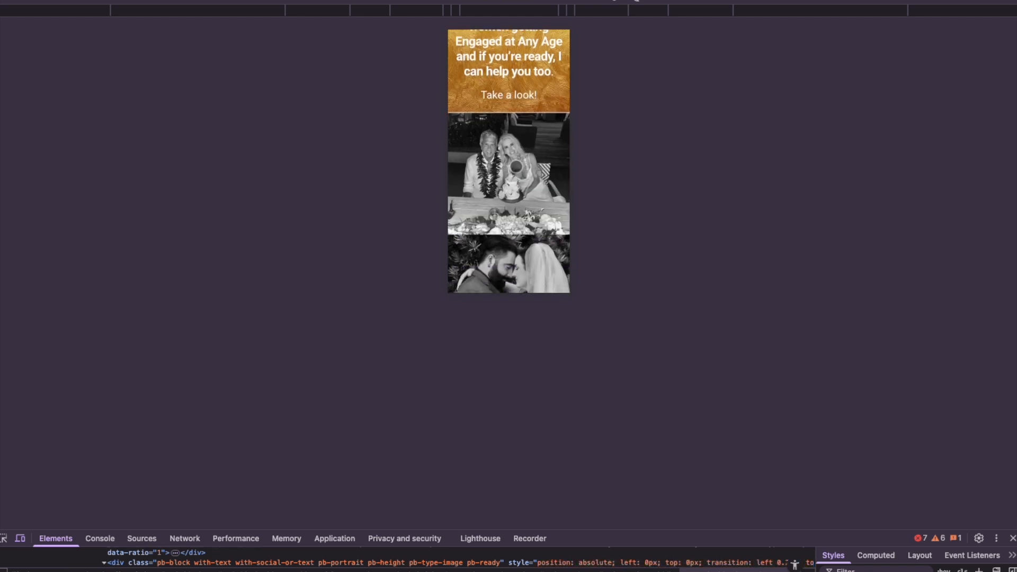
- Check the tap-to-reveal testimonial captions on the first three couple photos in the mobile layout
left_click(506, 167)
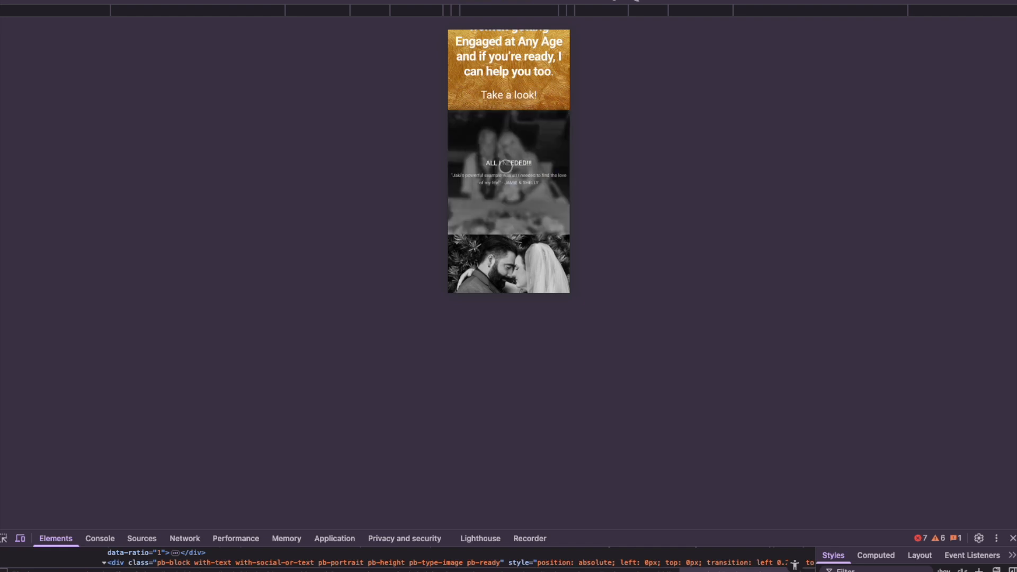
scroll(505, 167, "down", 1)
left_click(521, 261)
scroll(529, 210, "down", 6)
scroll(528, 210, "up", 5)
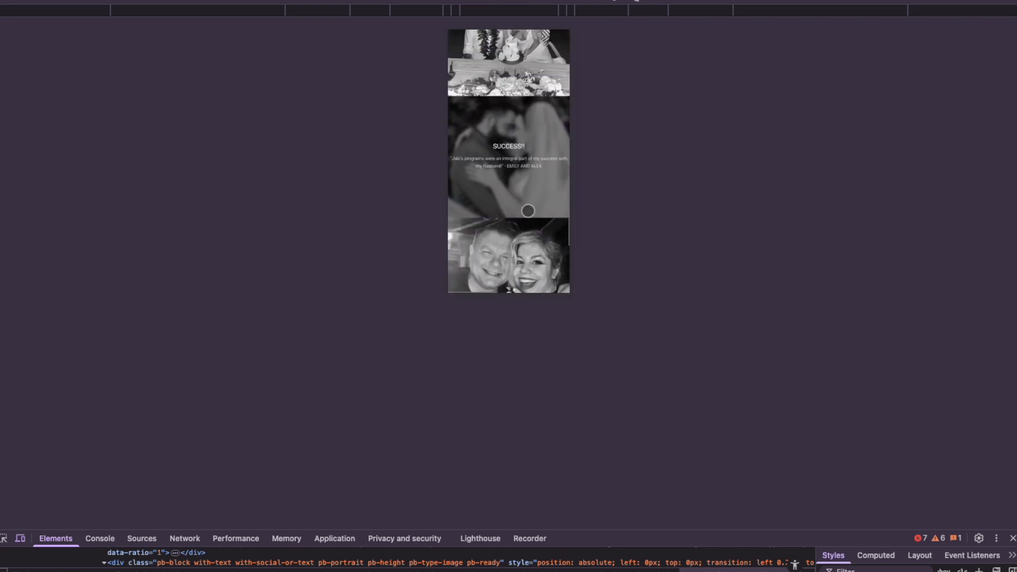
scroll(528, 211, "down", 1)
left_click(516, 232)
scroll(522, 215, "down", 2)
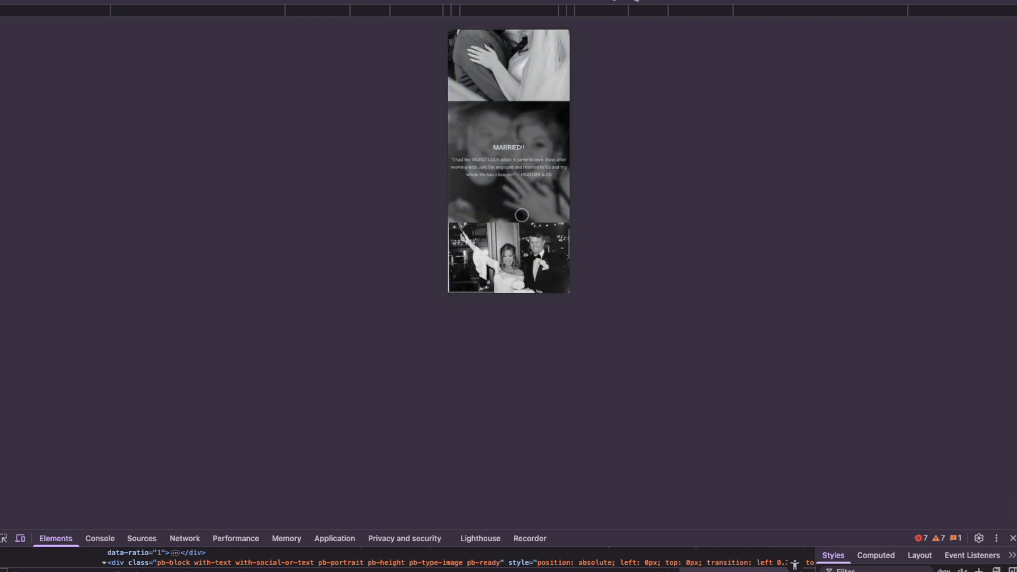
scroll(518, 202, "up", 2)
scroll(518, 202, "down", 2)
scroll(518, 202, "up", 3)
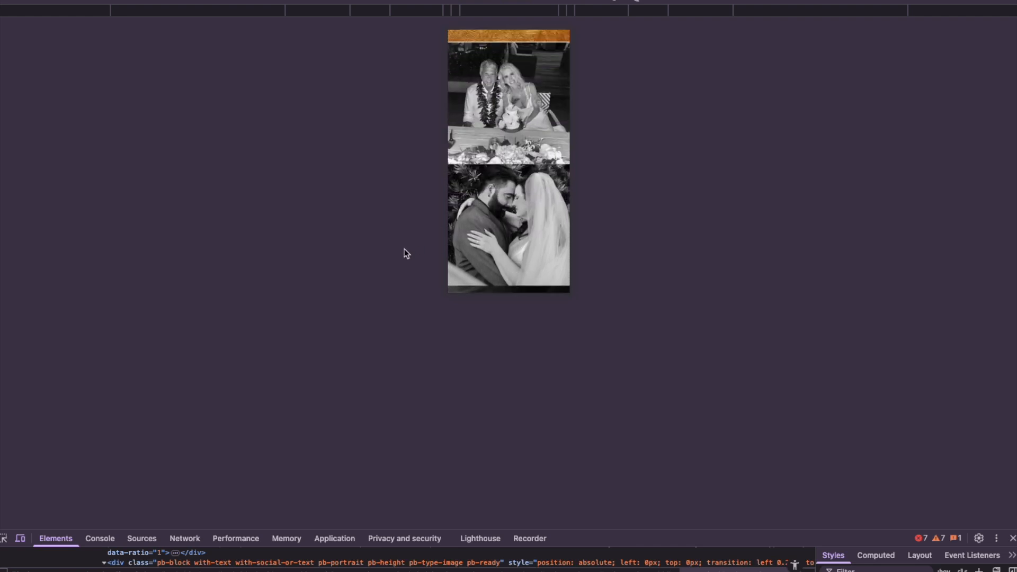
- Return to the desktop layout and examine the testimonial captions that overlay the photos in the gallery grid
left_click(21, 538)
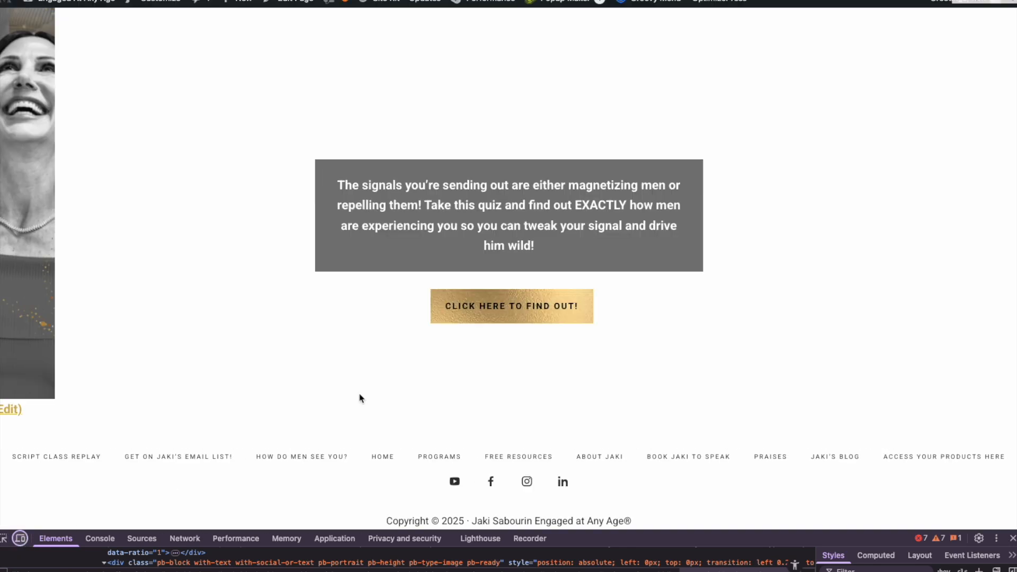
scroll(549, 113, "up", 15)
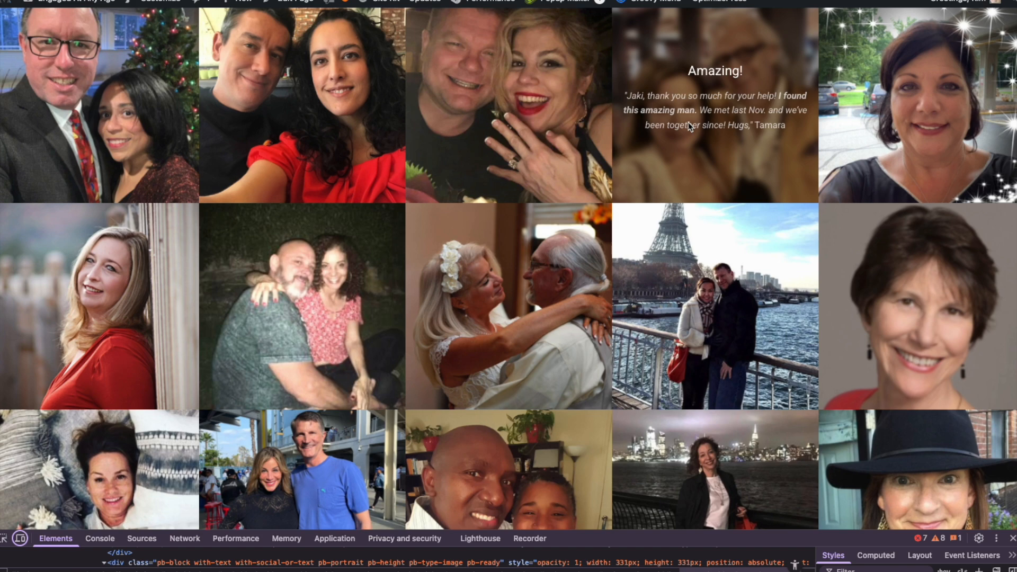
mouse_move(599, 176)
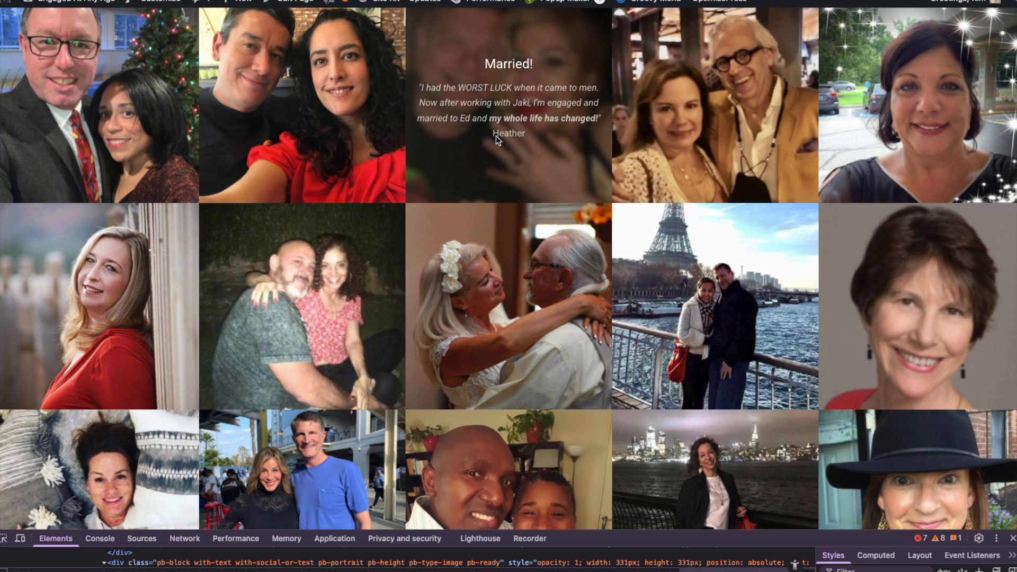
mouse_move(858, 158)
scroll(549, 160, "up", 1)
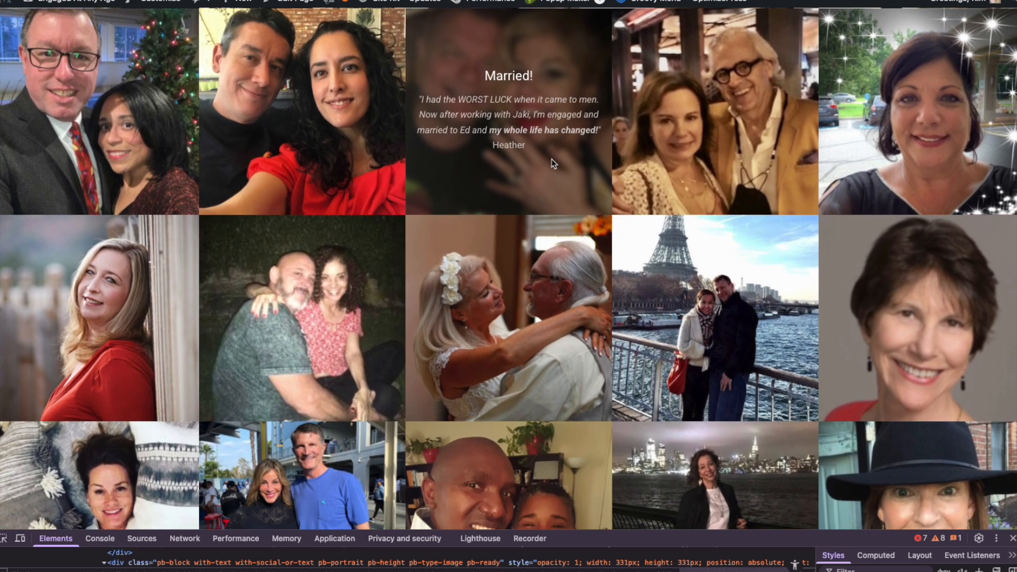
mouse_move(805, 182)
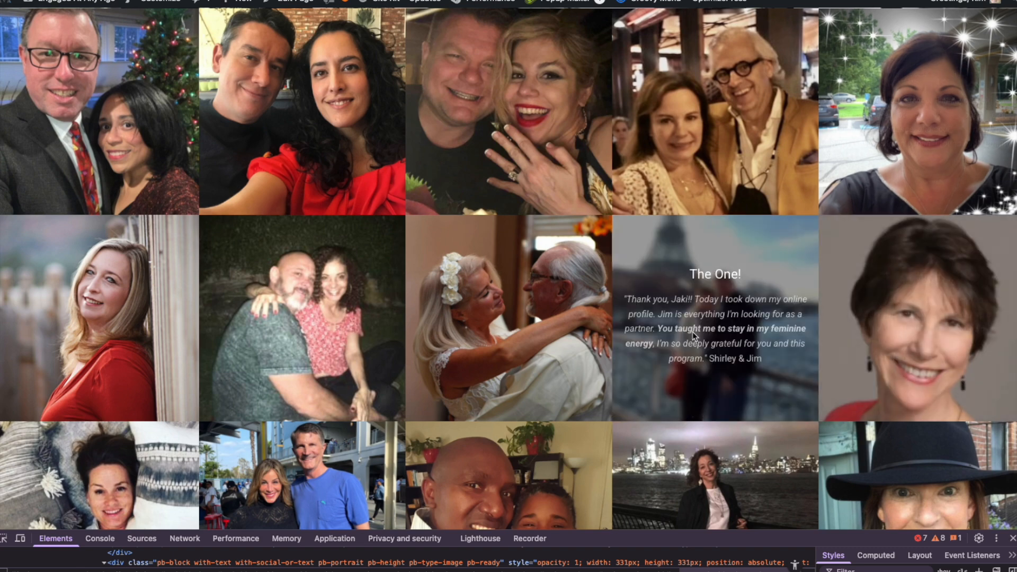
mouse_move(480, 292)
mouse_move(484, 170)
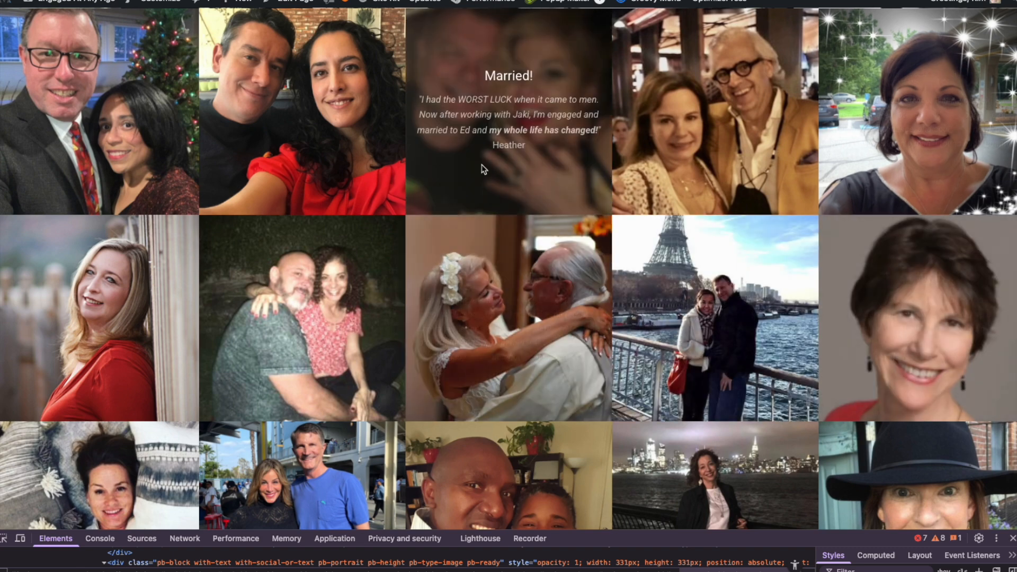
mouse_move(655, 198)
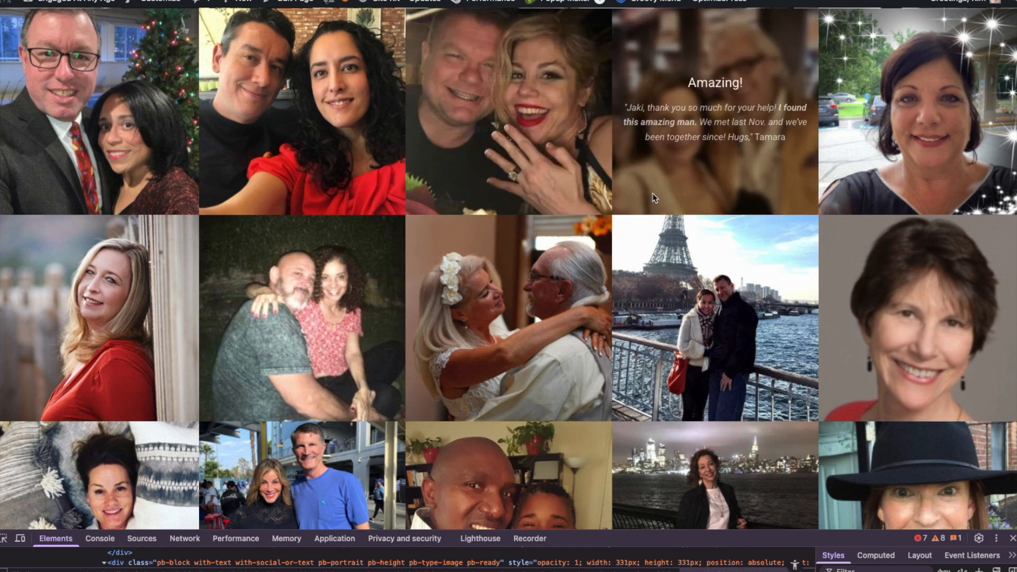
mouse_move(593, 213)
mouse_move(649, 231)
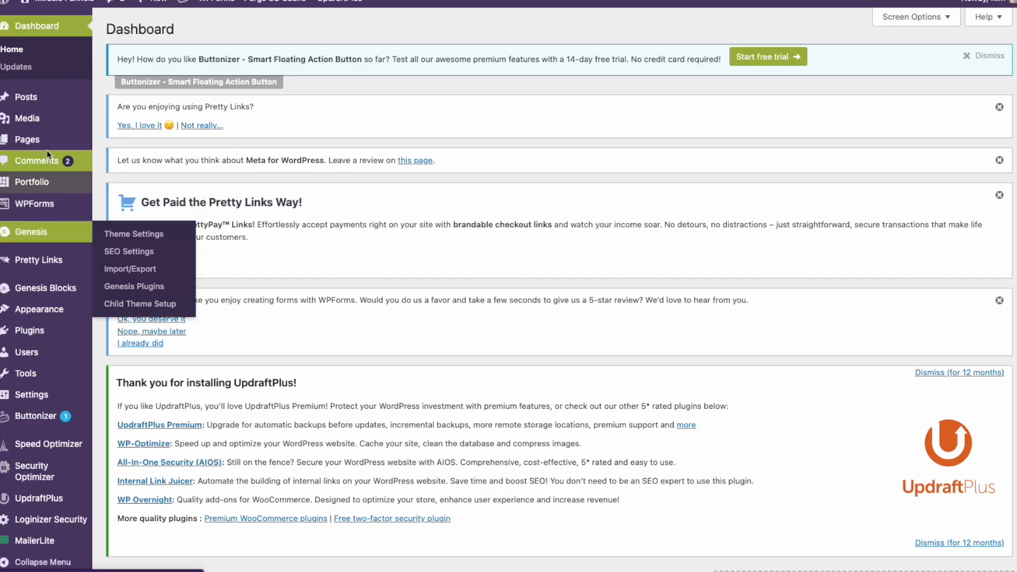
- Search the WordPress plugin directory for "photoblocks"
scroll(328, 216, "down", 3)
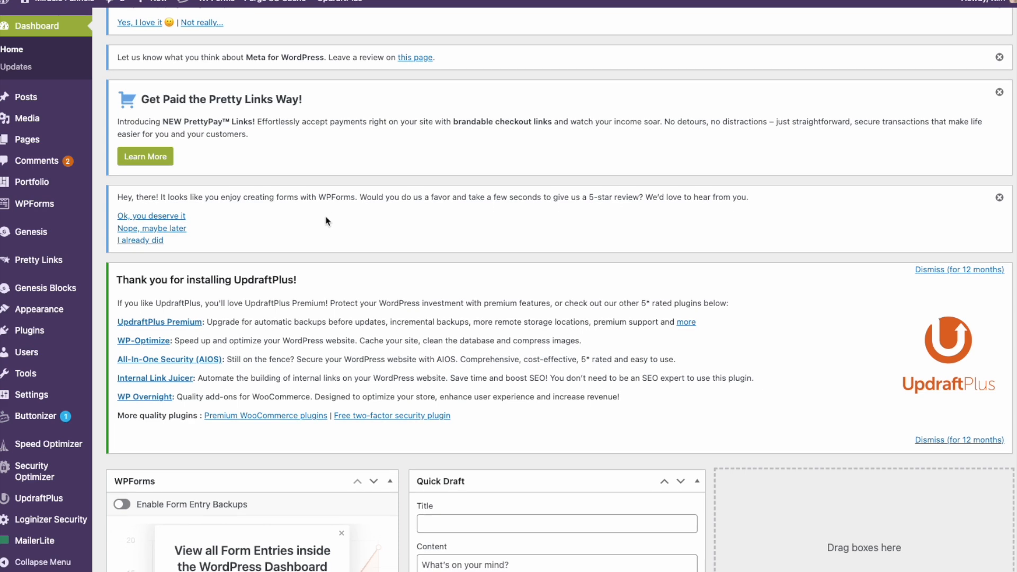
scroll(328, 219, "up", 3)
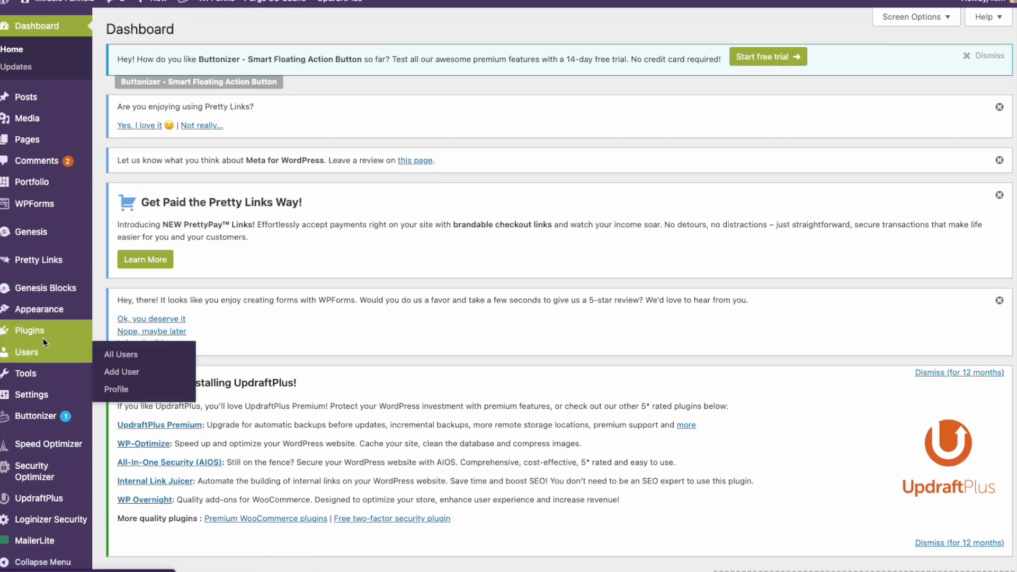
mouse_move(30, 333)
left_click(41, 334)
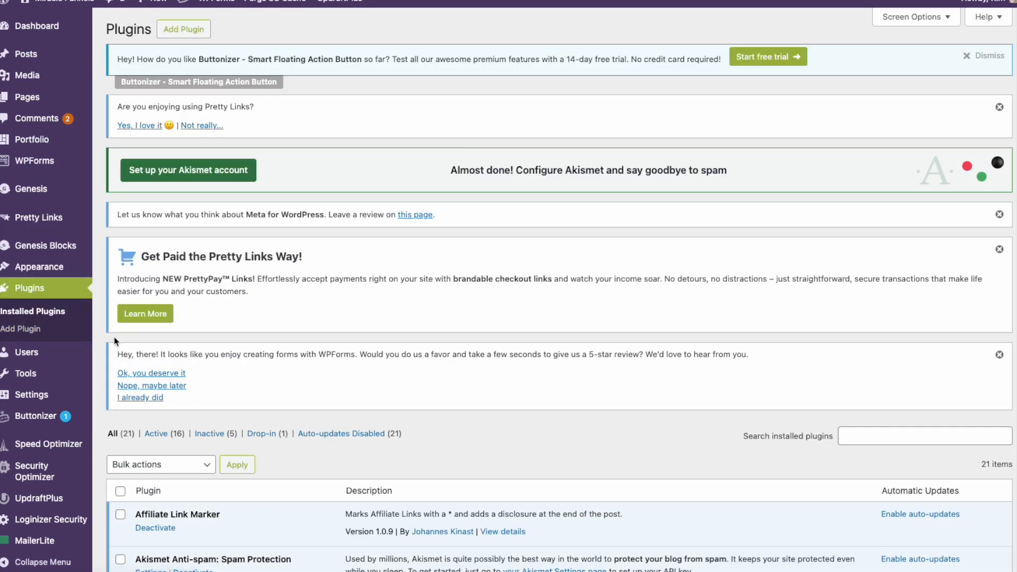
left_click(184, 30)
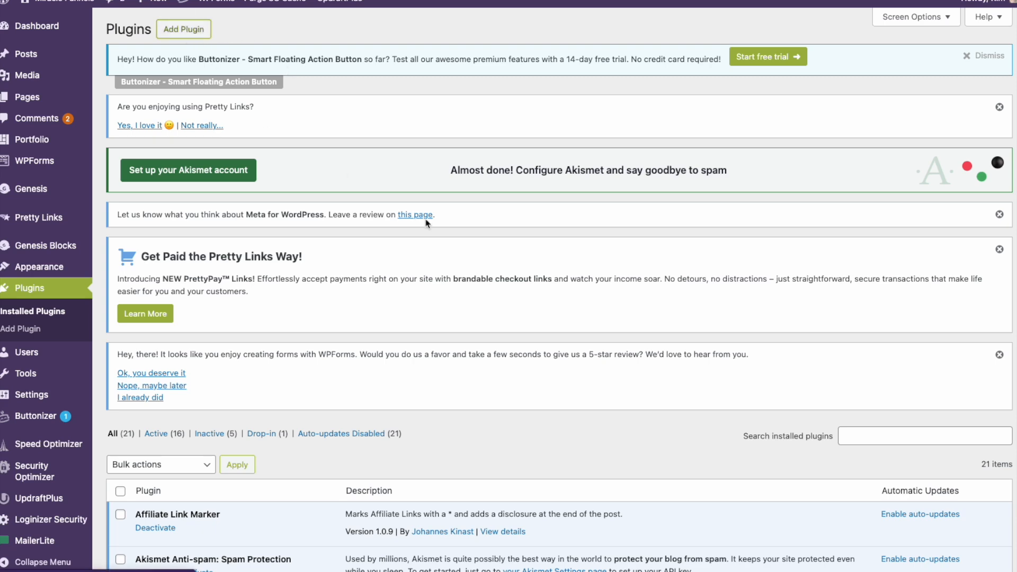
left_click(797, 350)
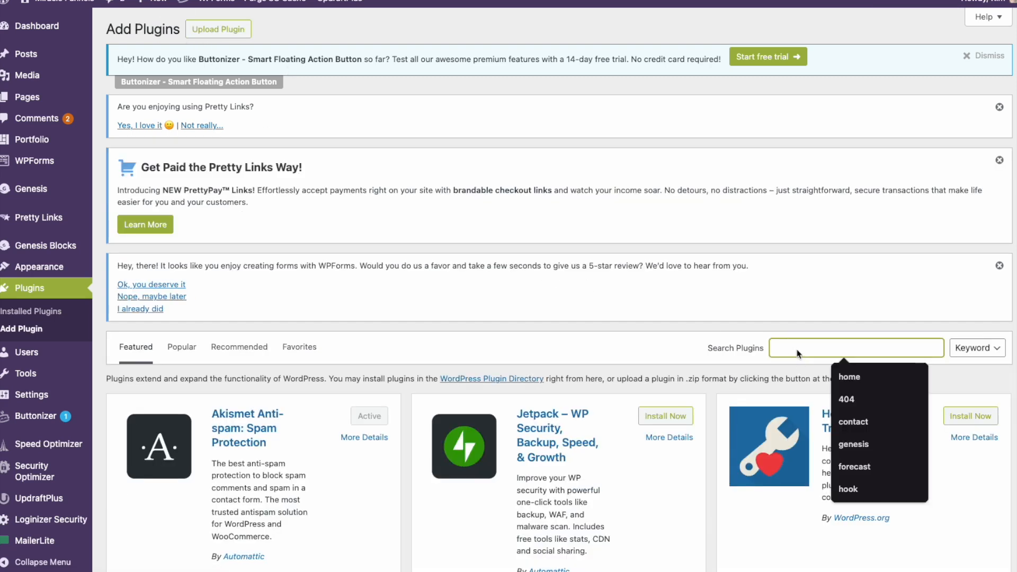
type("photoblocks")
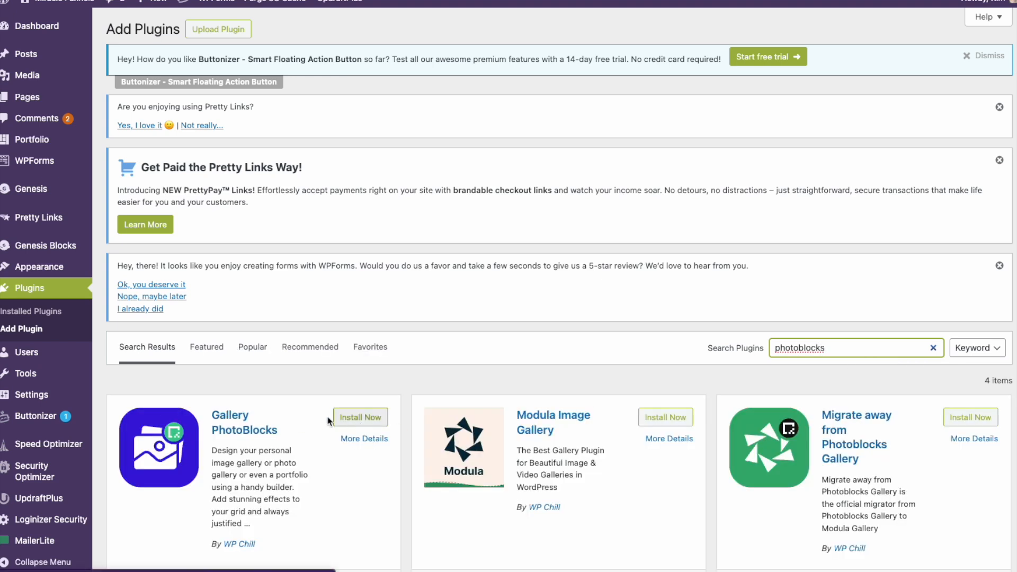
- Install and activate Gallery PhotoBlocks by WP Chill, choosing the free version and skipping the e-mail notification opt-in
left_click(375, 418)
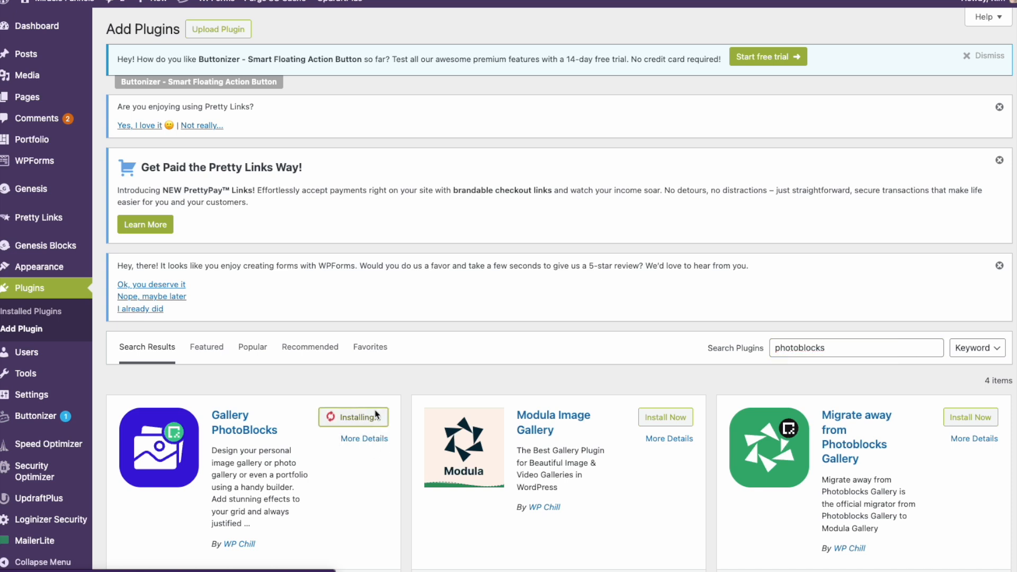
scroll(589, 303, "down", 1)
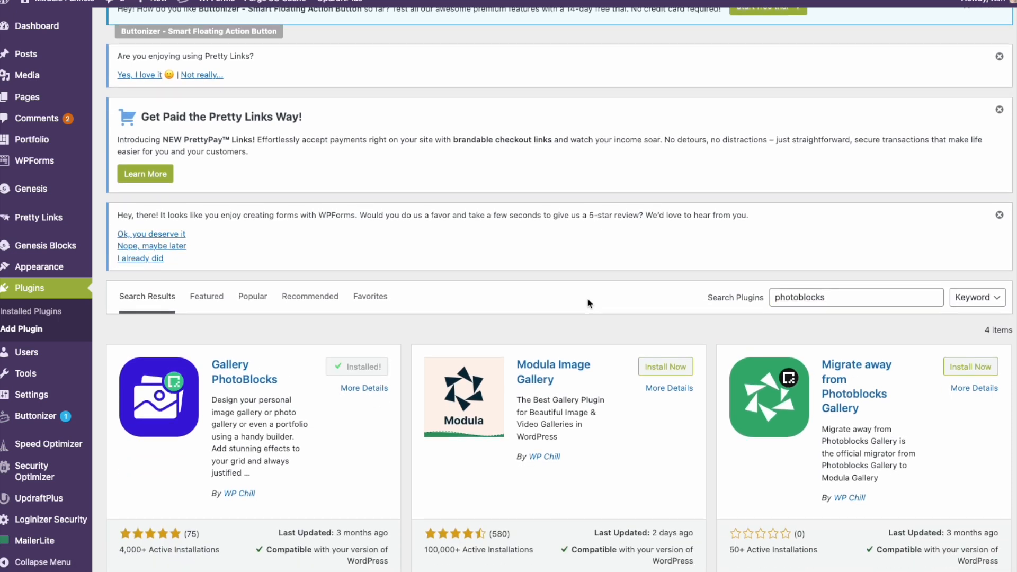
left_click(379, 371)
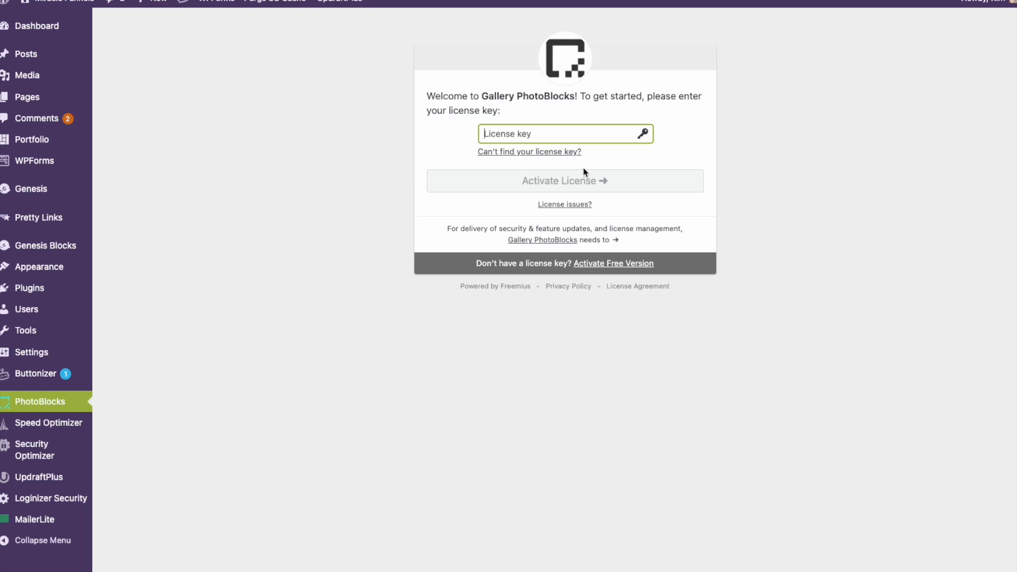
left_click(604, 263)
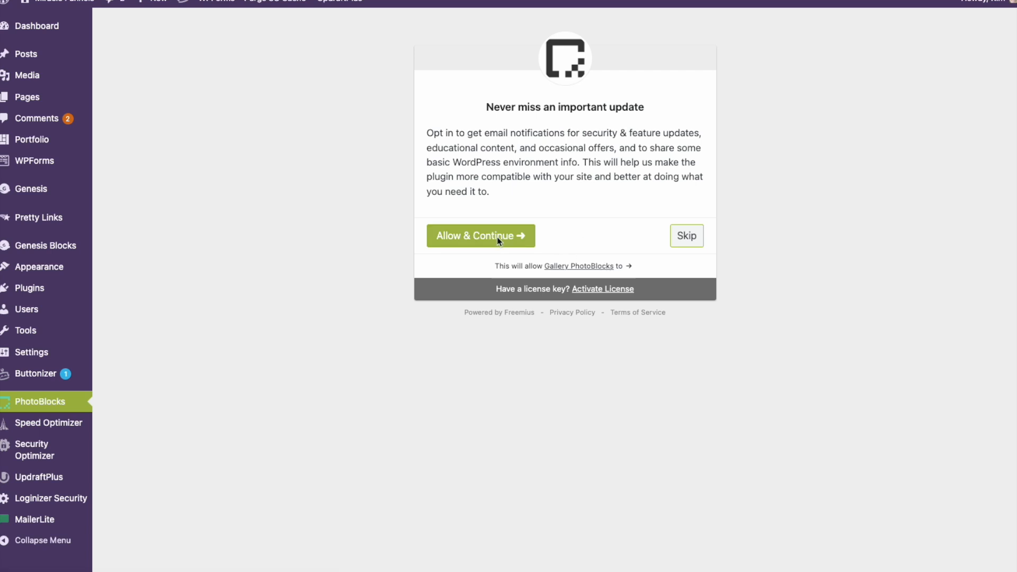
left_click(683, 236)
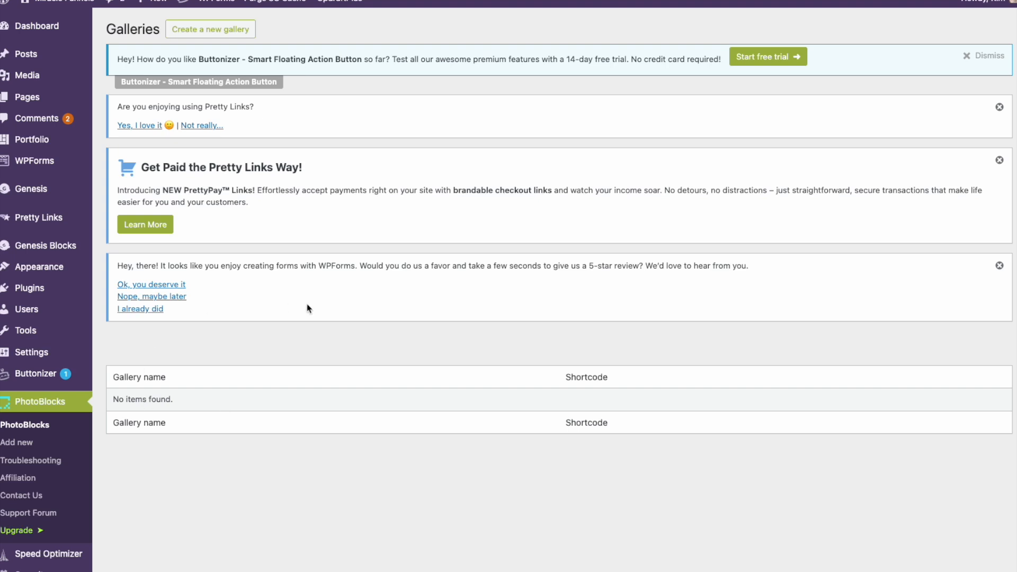
- Create a new PhotoBlocks gallery named "Test"
left_click(206, 31)
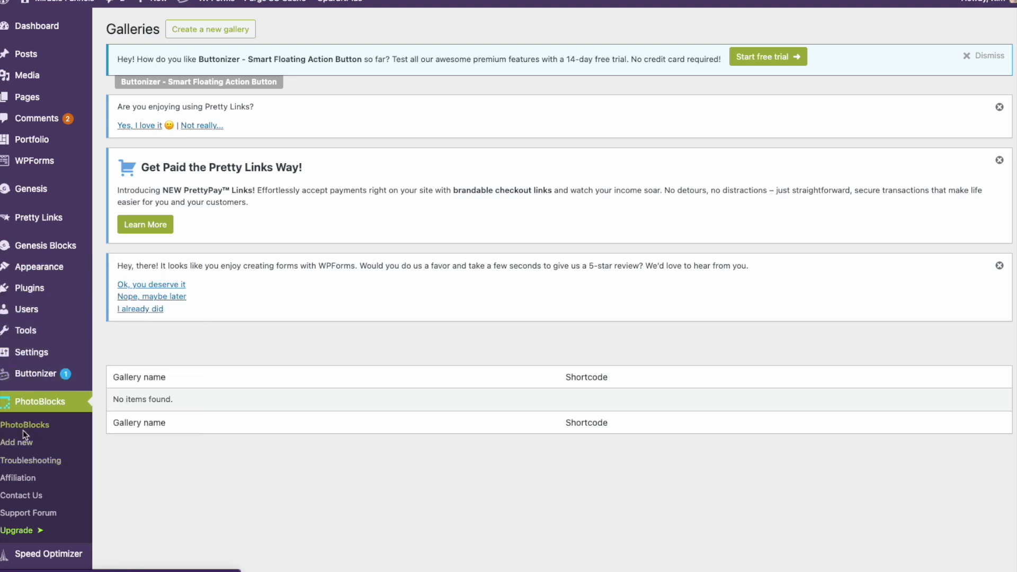
left_click(221, 32)
left_click(514, 139)
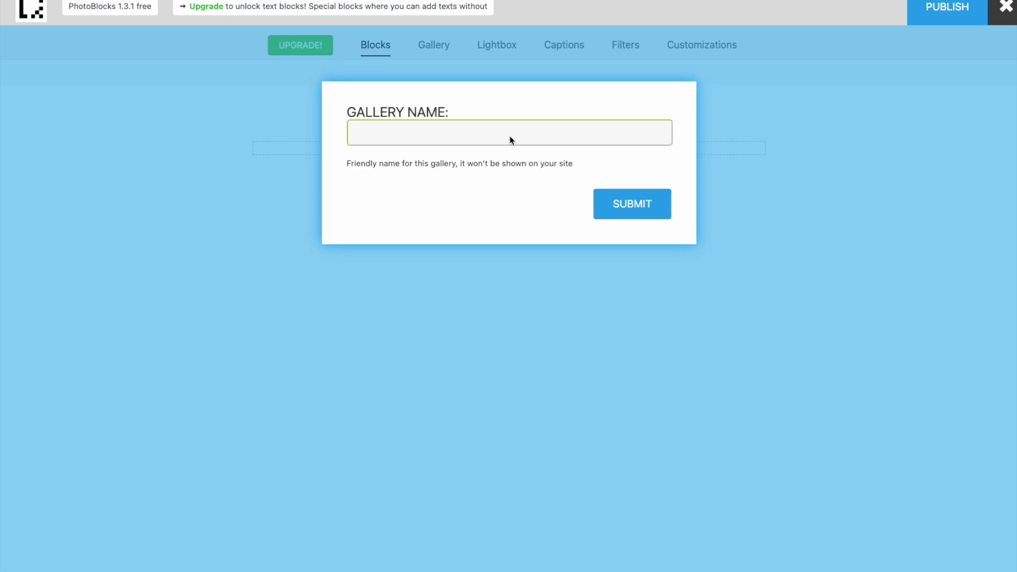
type("Test")
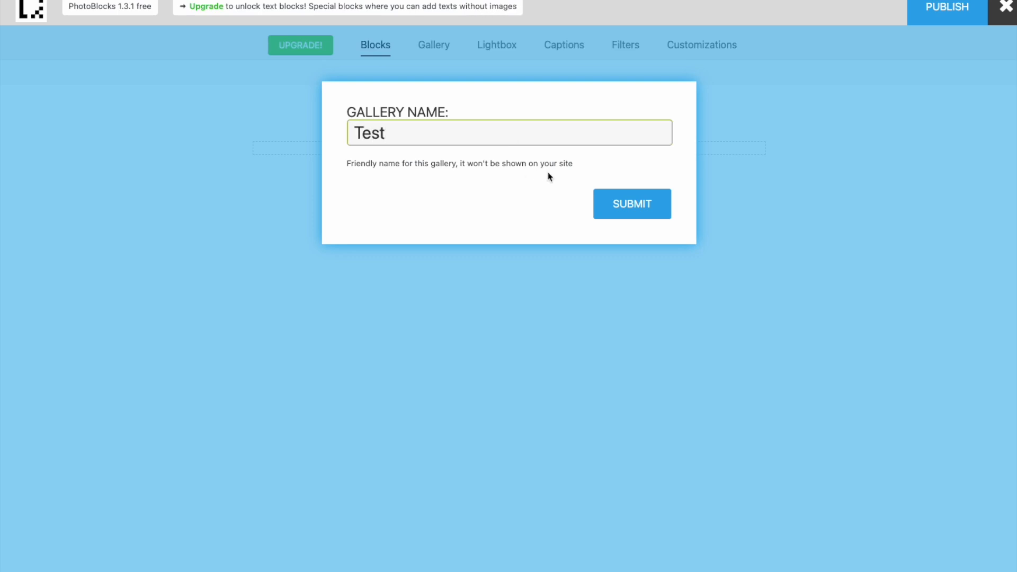
left_click(637, 209)
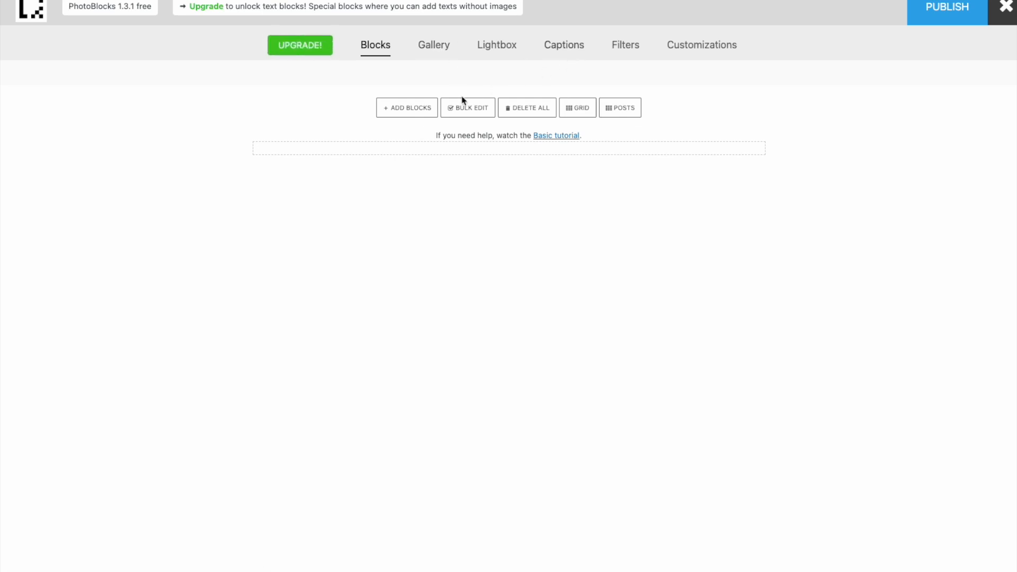
- Add an image block to the gallery using background-woman-on-computer.jpg from the media library
left_click(580, 109)
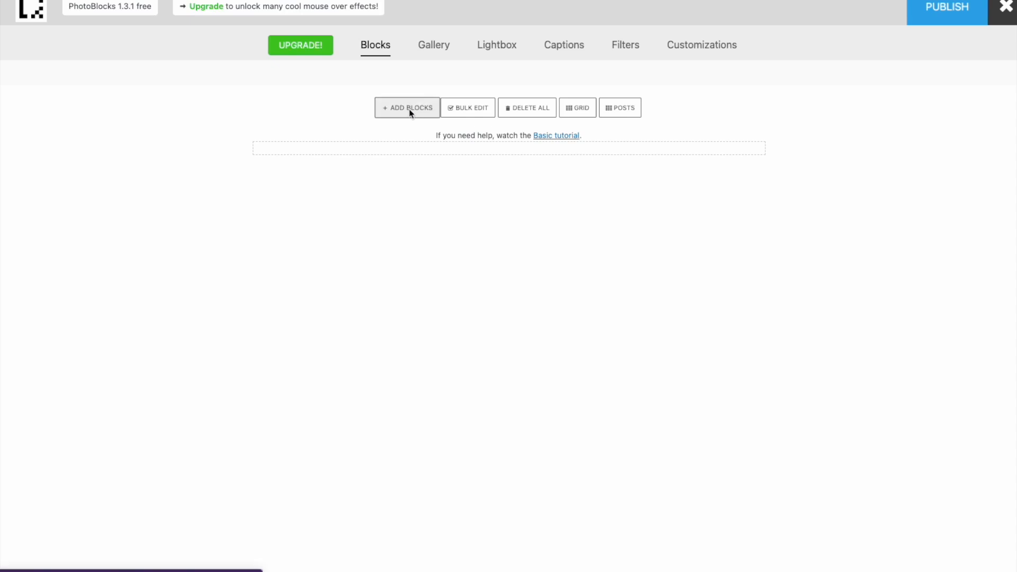
left_click(416, 113)
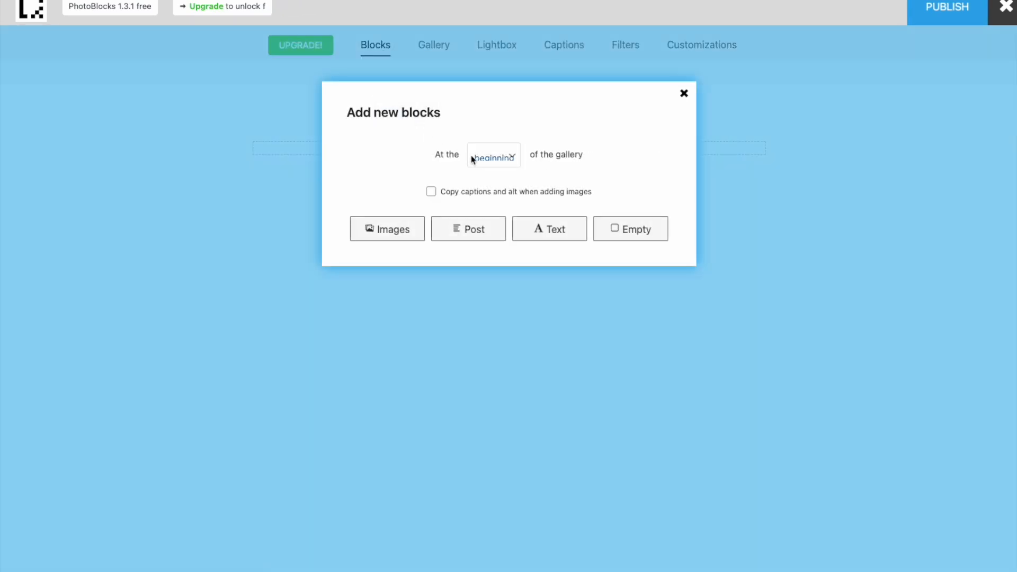
left_click(396, 232)
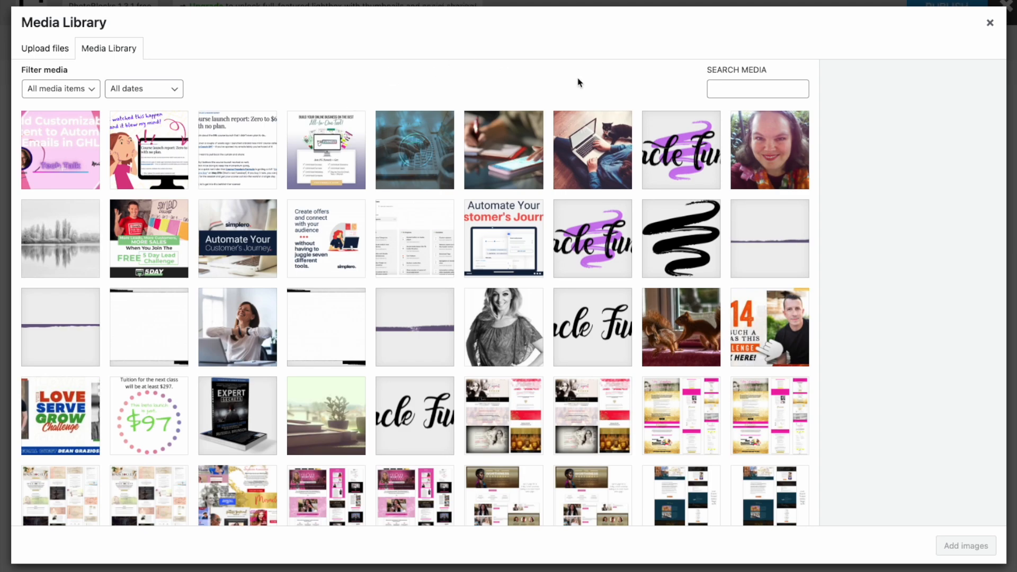
left_click(586, 144)
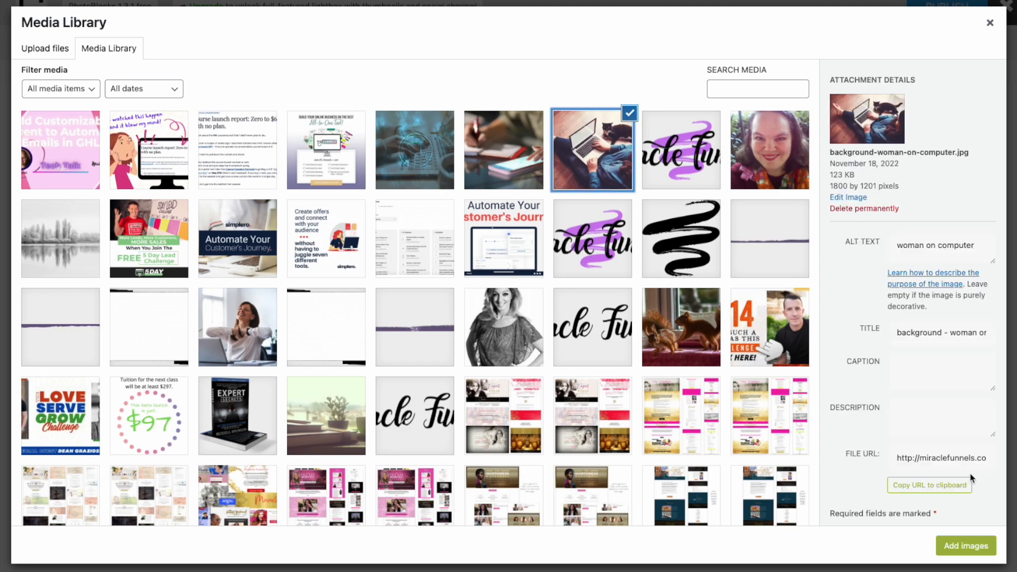
left_click(962, 550)
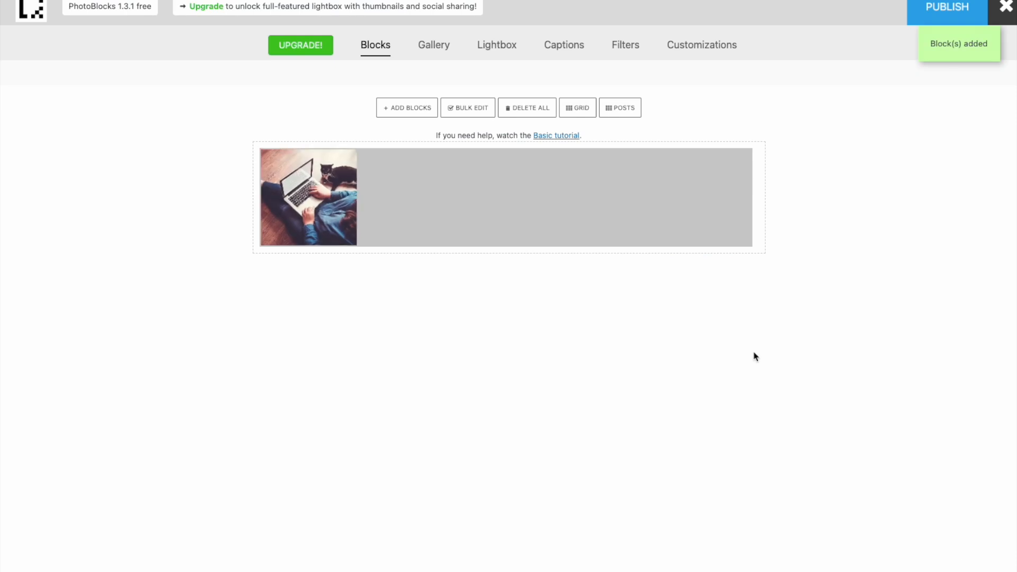
- Add an image block to the gallery using WordPress-blog-post-cover.png from the media library
left_click(408, 107)
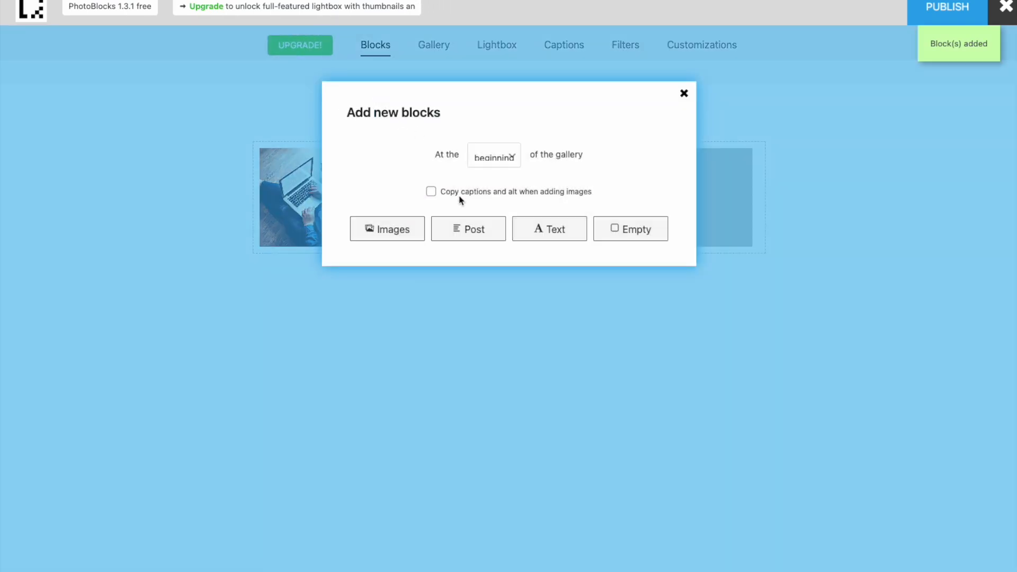
left_click(393, 228)
left_click(448, 160)
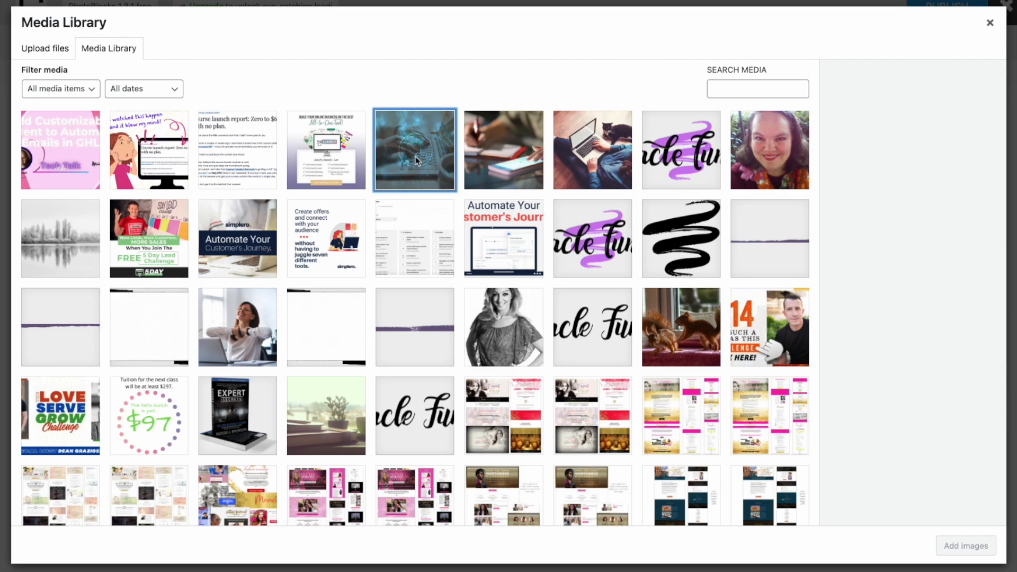
left_click(967, 546)
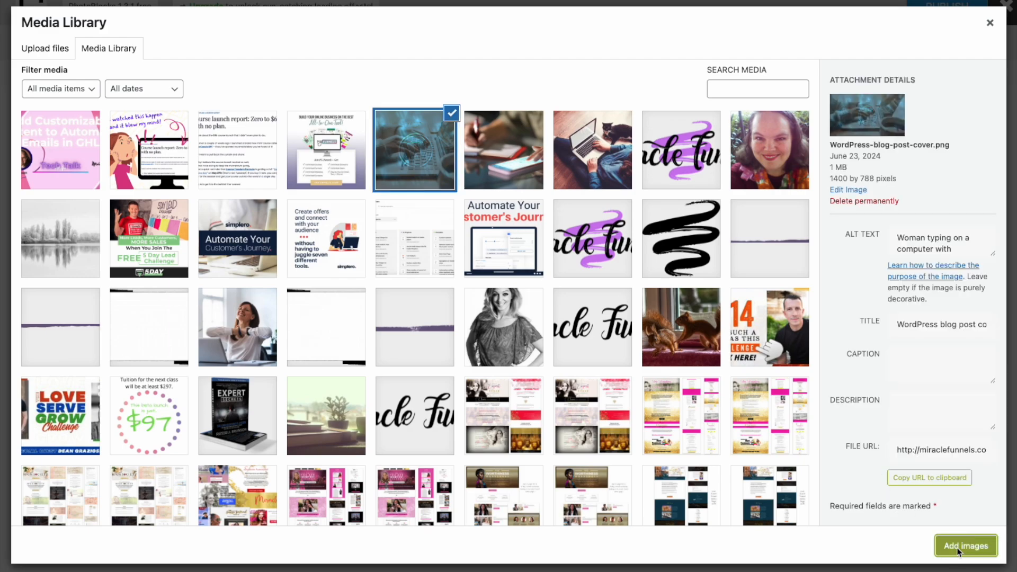
- Add an image block to the gallery using the photo of two squirrels from the media library
left_click(395, 108)
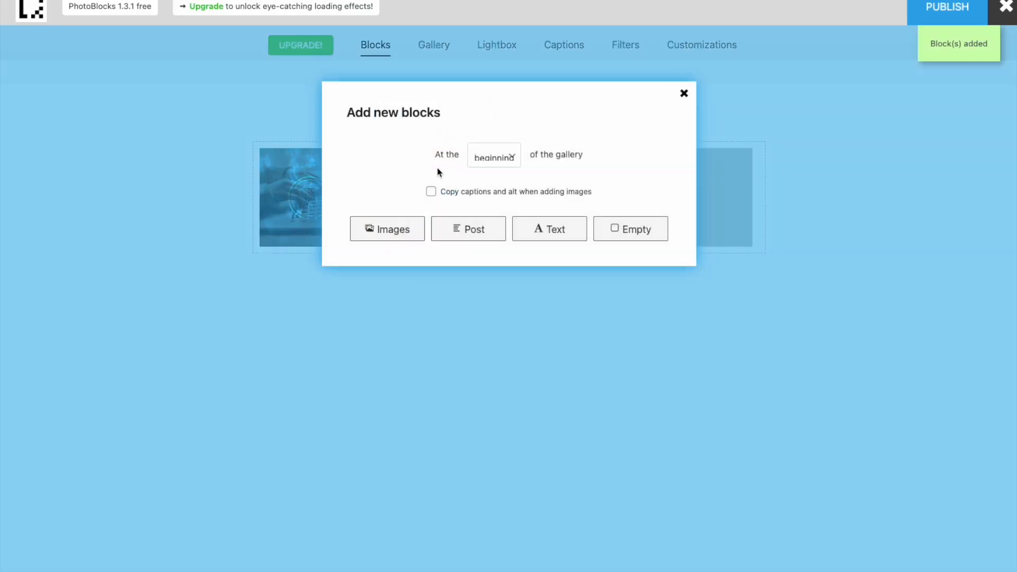
left_click(394, 230)
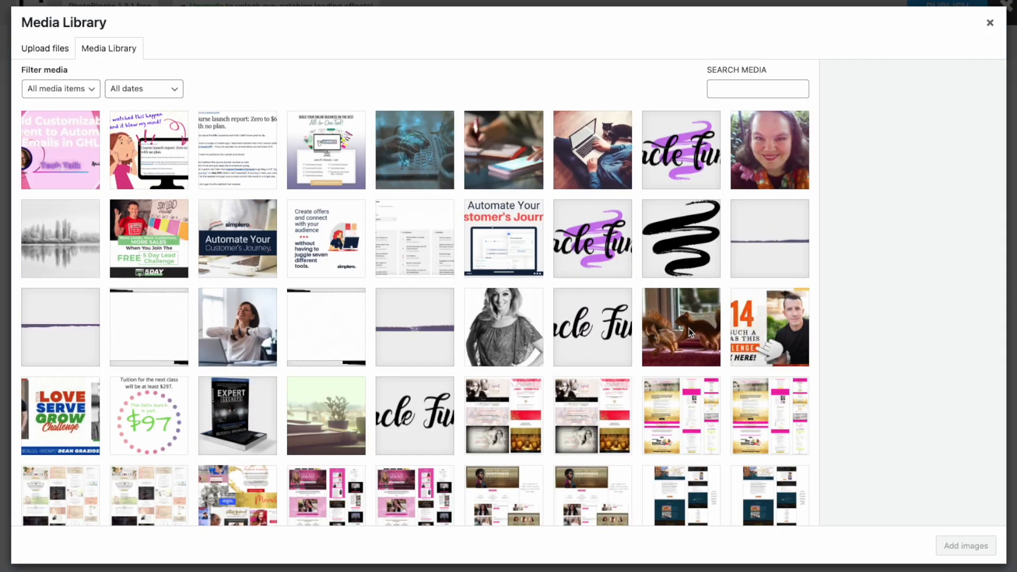
left_click(696, 341)
left_click(940, 544)
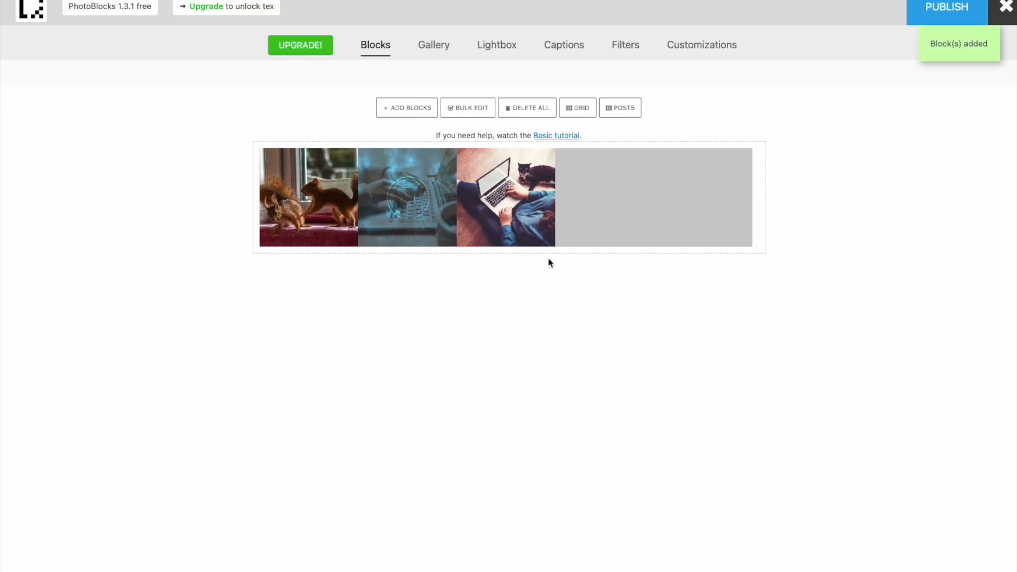
- Add an image block to the gallery using I-watched-this-happen-and-it-blew-my-mind.png from the media library
left_click(392, 110)
left_click(354, 230)
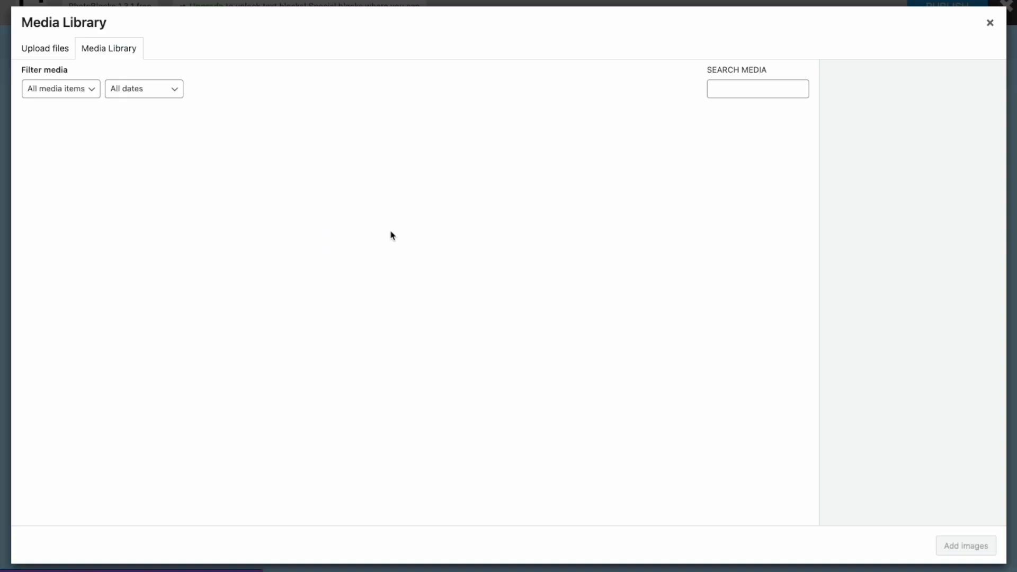
left_click(137, 156)
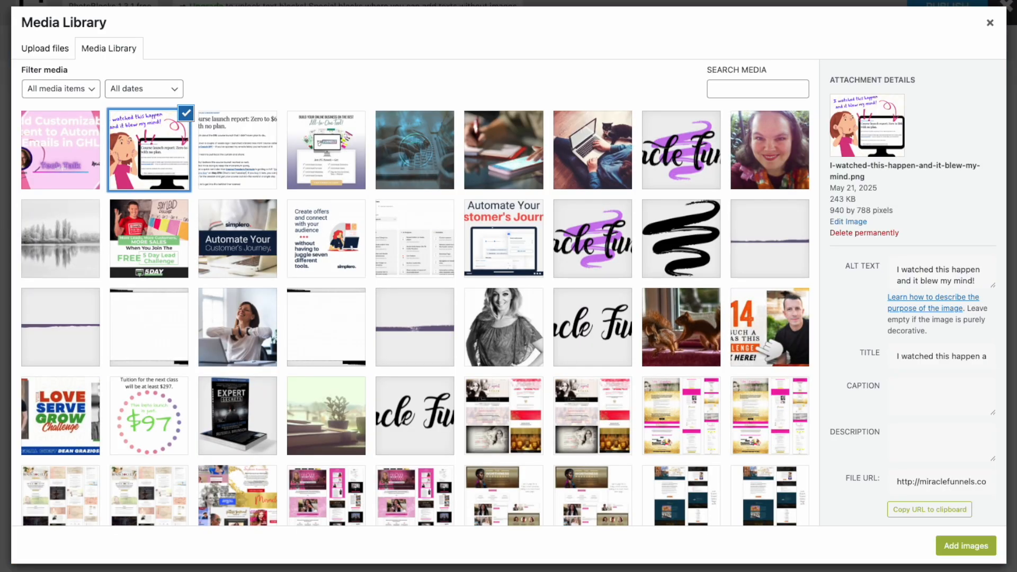
left_click(973, 539)
- Add an image block to the gallery using add-customizable-content-to-automated-emails-in-GHL.png from the media library
left_click(411, 107)
left_click(405, 227)
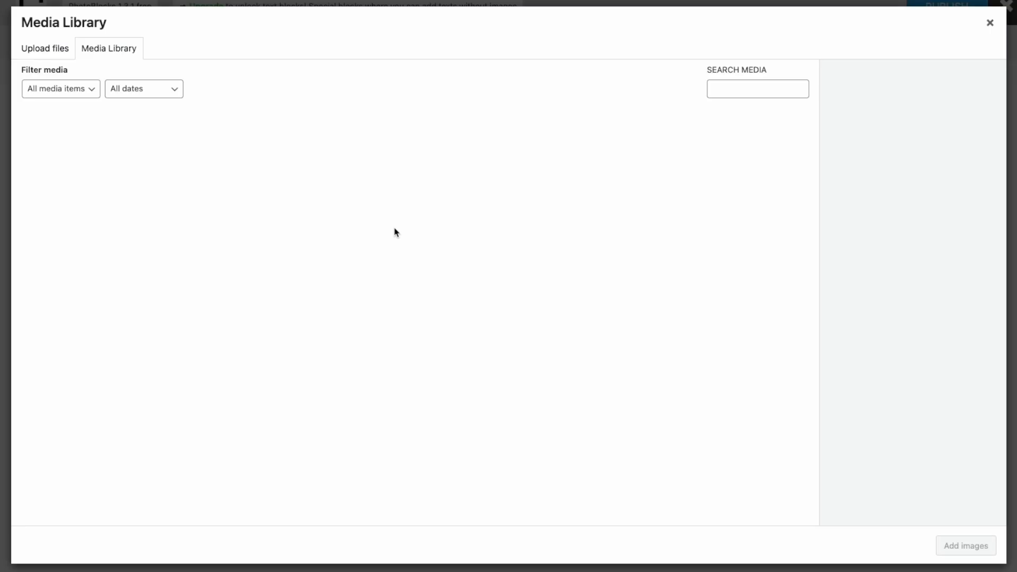
left_click(57, 161)
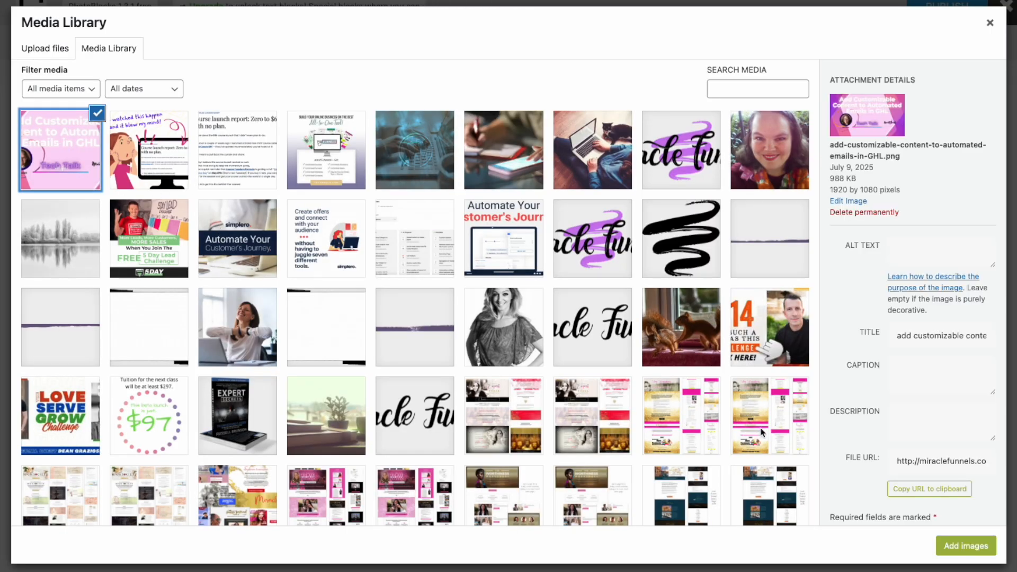
left_click(947, 545)
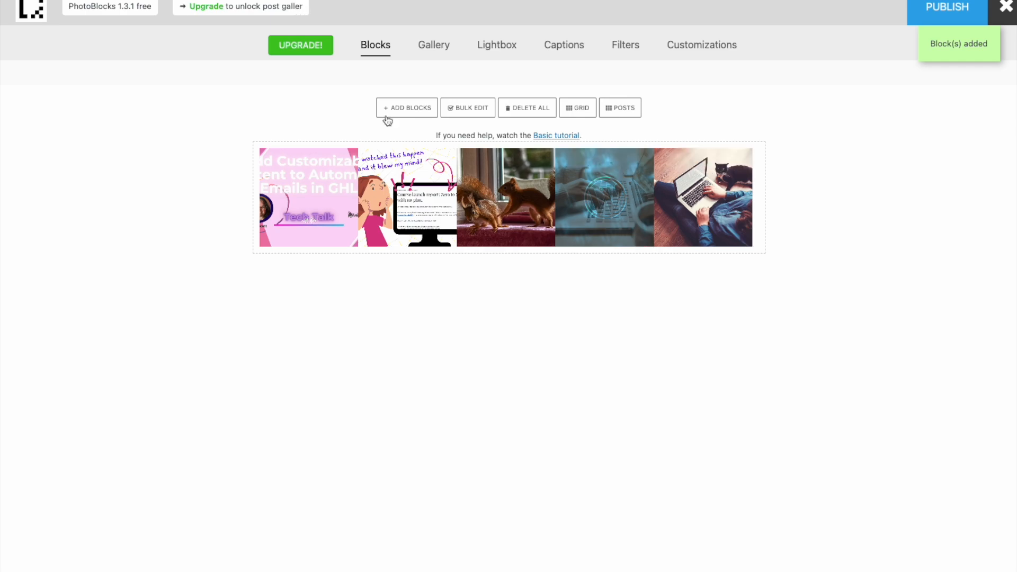
- Add an image block to the gallery using the Simplero "Automate Your Customer's Journey" image from the media library
left_click(416, 107)
left_click(394, 233)
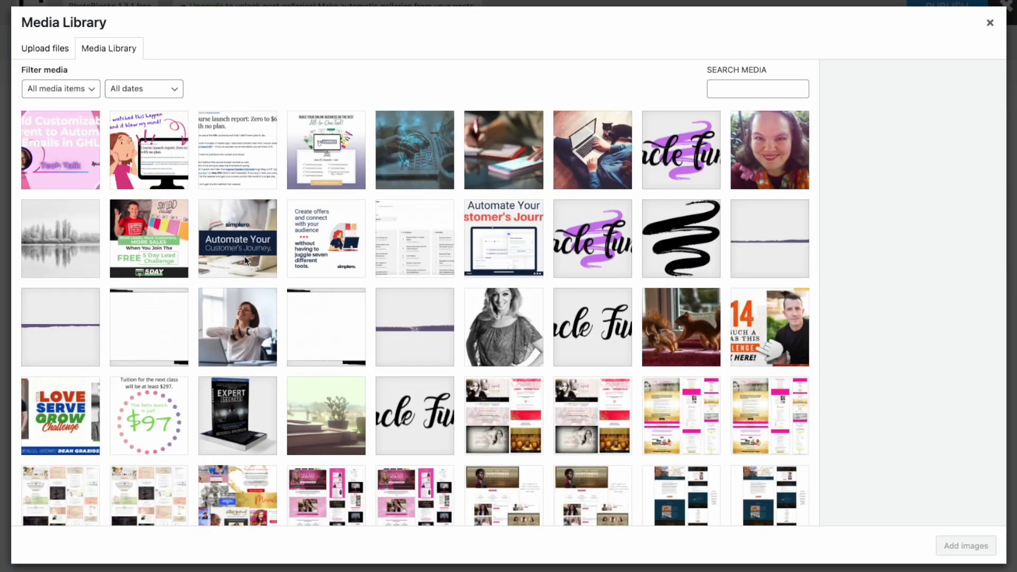
left_click(246, 260)
left_click(965, 546)
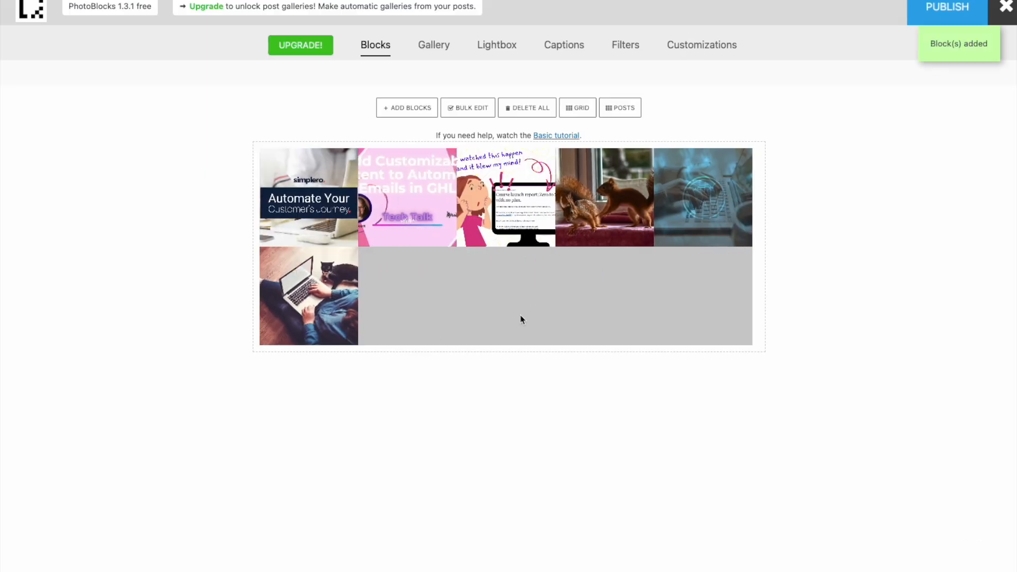
- Open the image settings of the Simplero block and set its SEO alt text to "Description of the image"
mouse_move(342, 217)
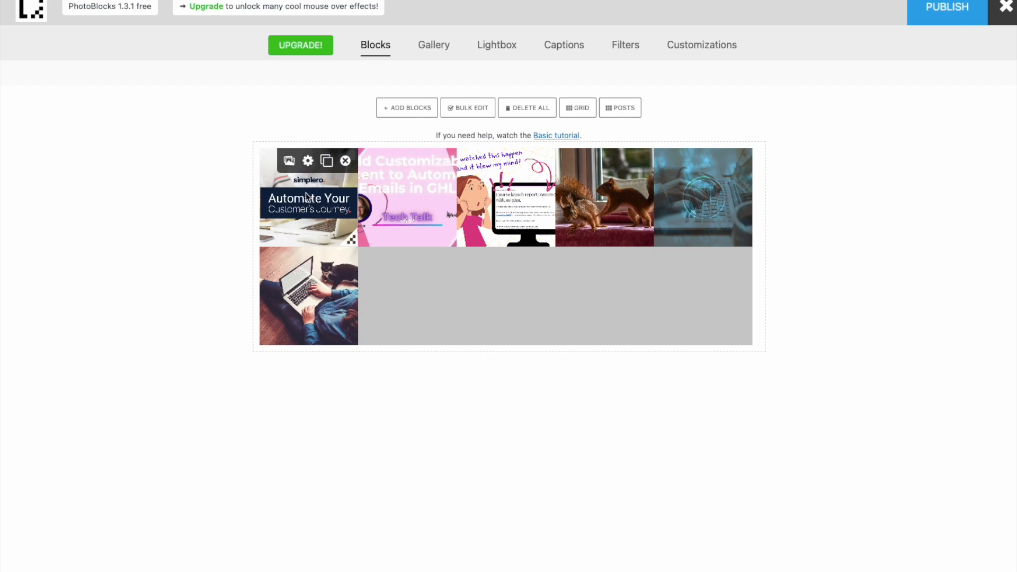
left_click(309, 161)
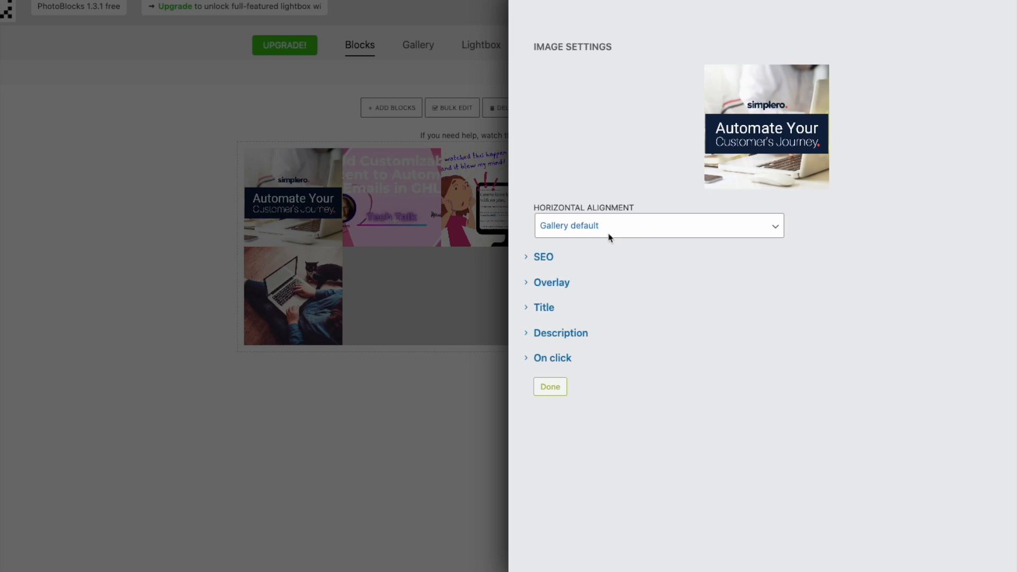
left_click(736, 233)
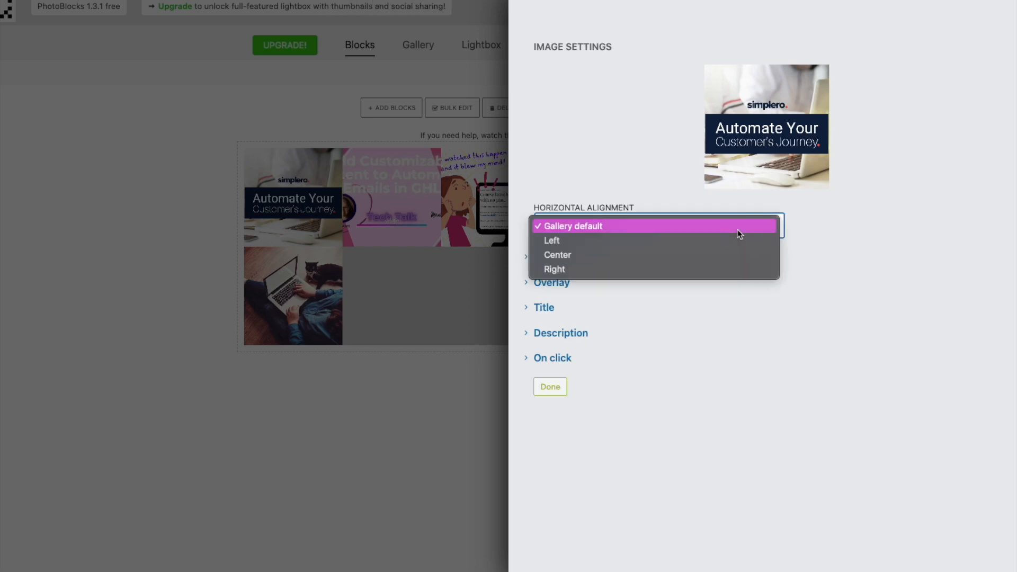
left_click(623, 186)
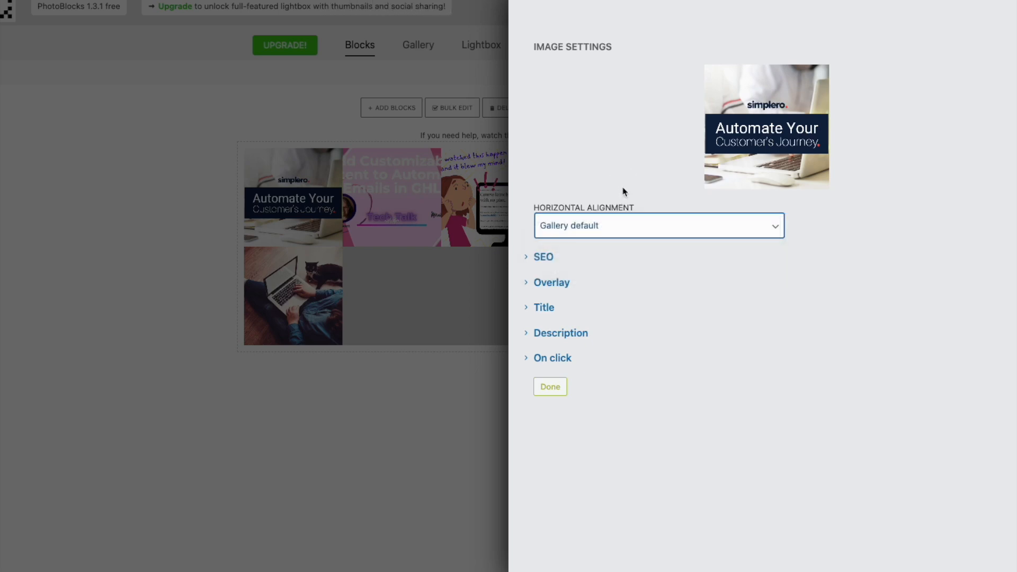
left_click(543, 257)
left_click(565, 293)
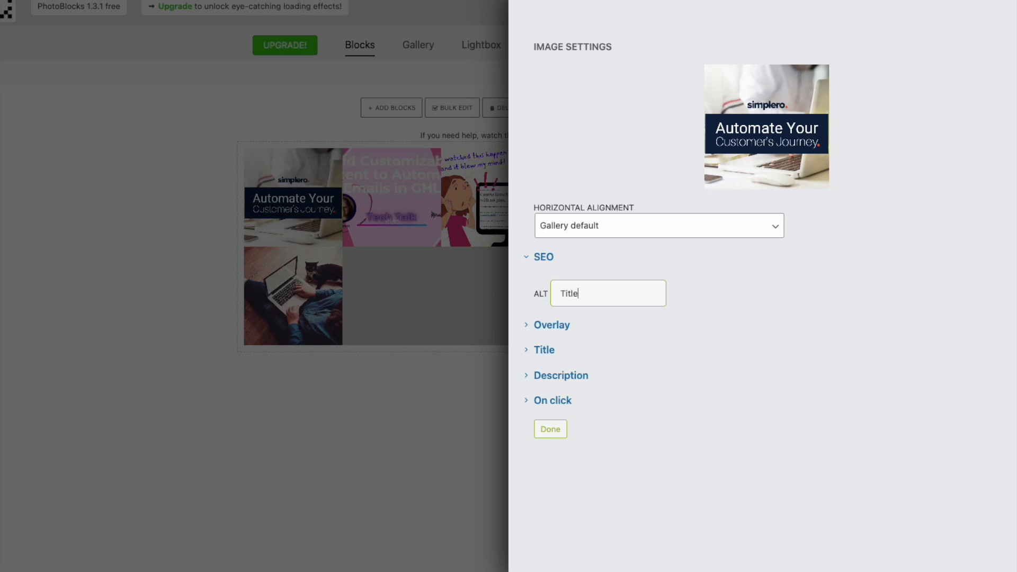
type("Desc")
type("ription of the images")
key("BackSpace")
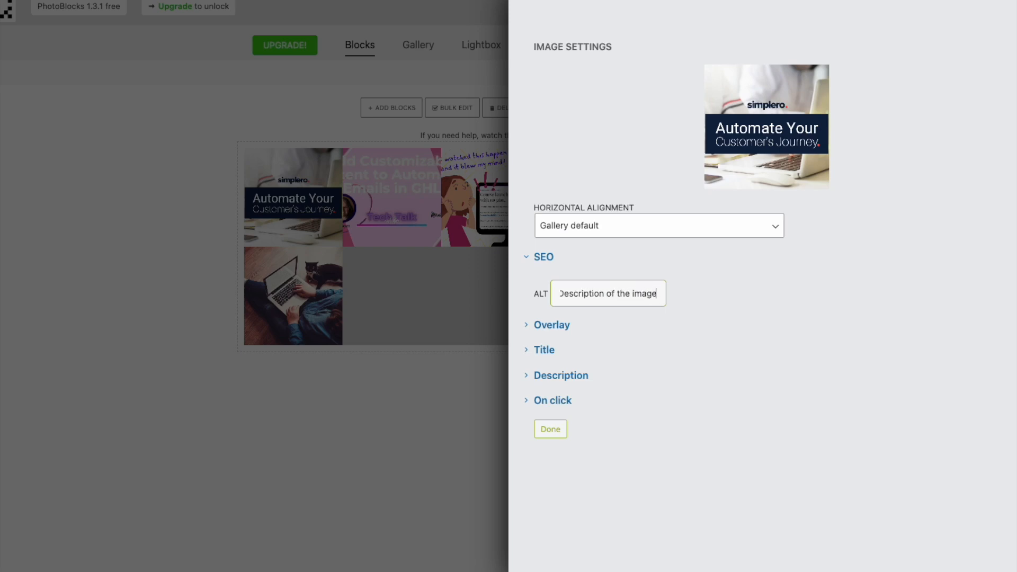
- Enter "This is smaller words" as the title text of the Simplero image
left_click(548, 326)
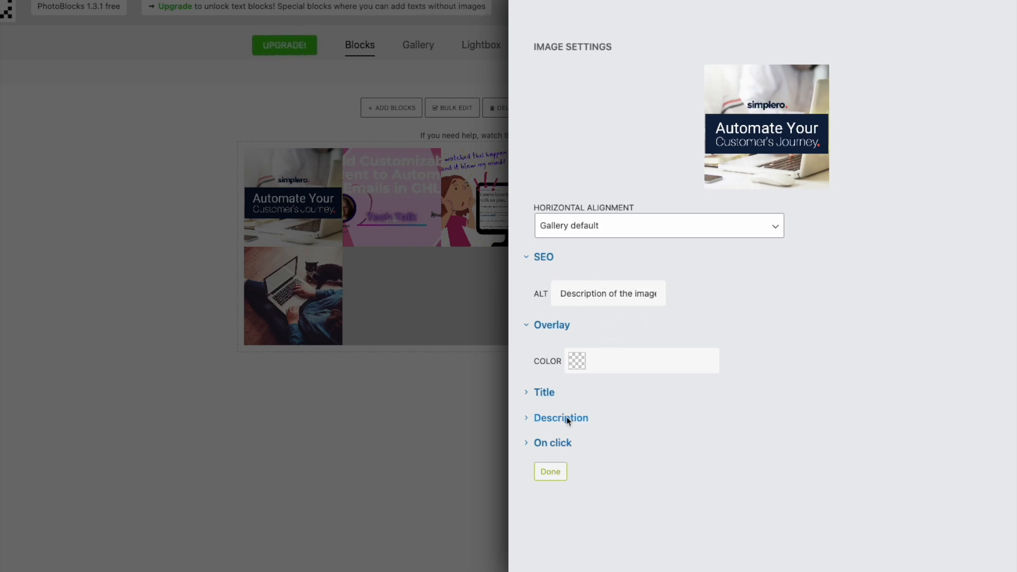
left_click(541, 394)
scroll(665, 404, "down", 2)
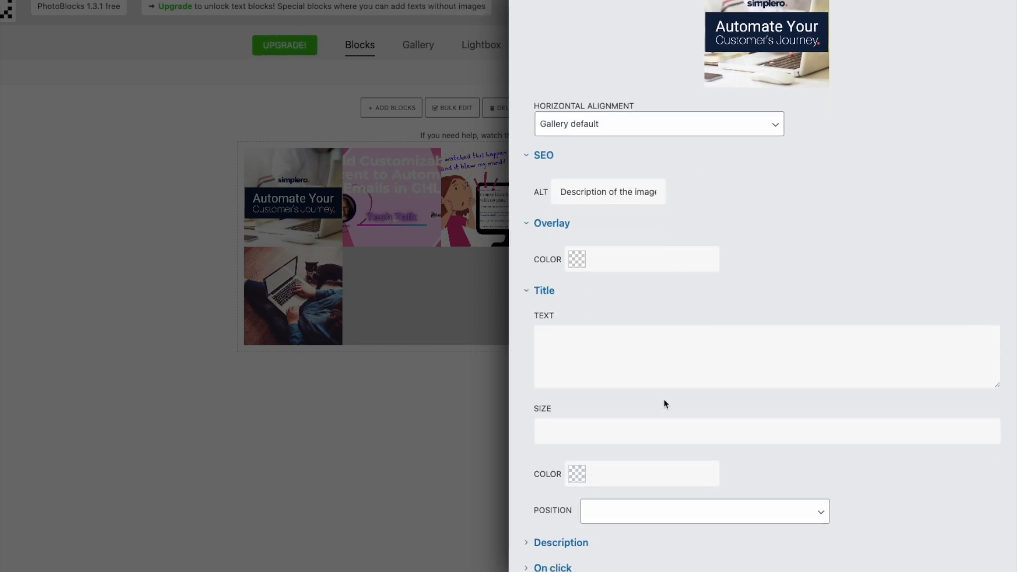
left_click(564, 349)
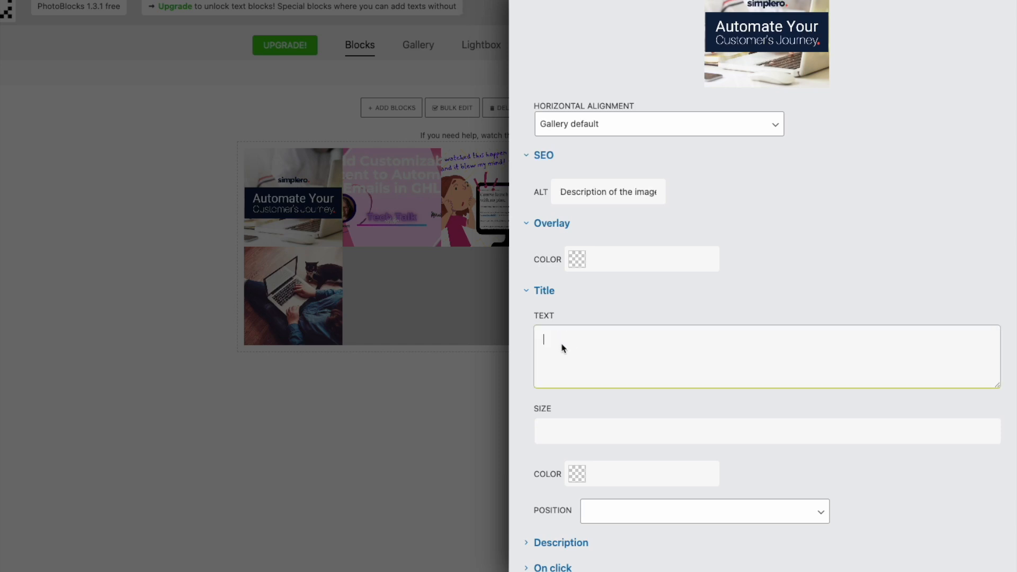
type("This is smaller work")
type("s")
- Set the title's size to 16
scroll(588, 422, "down", 1)
left_click(608, 398)
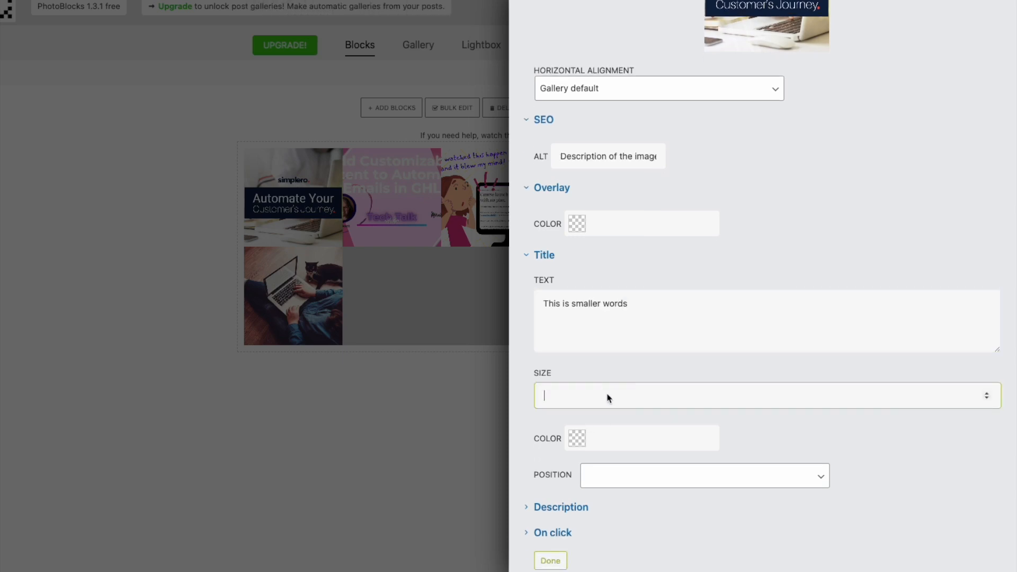
left_click(987, 398)
double_click(546, 394)
type("16")
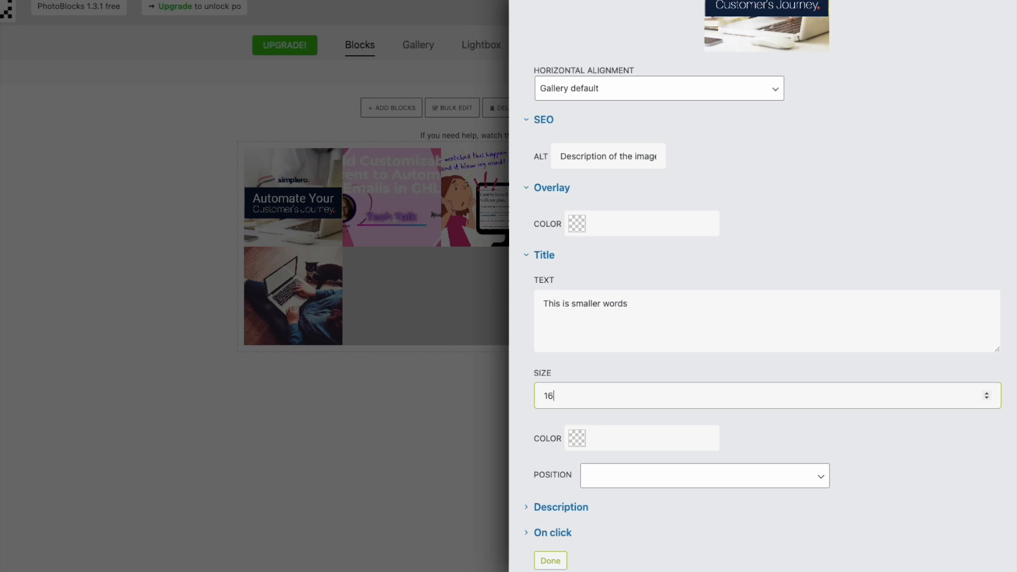
- Set the title's color to red rgba(196, 33, 33, 1) and its position to Middle, Centered
left_click(684, 439)
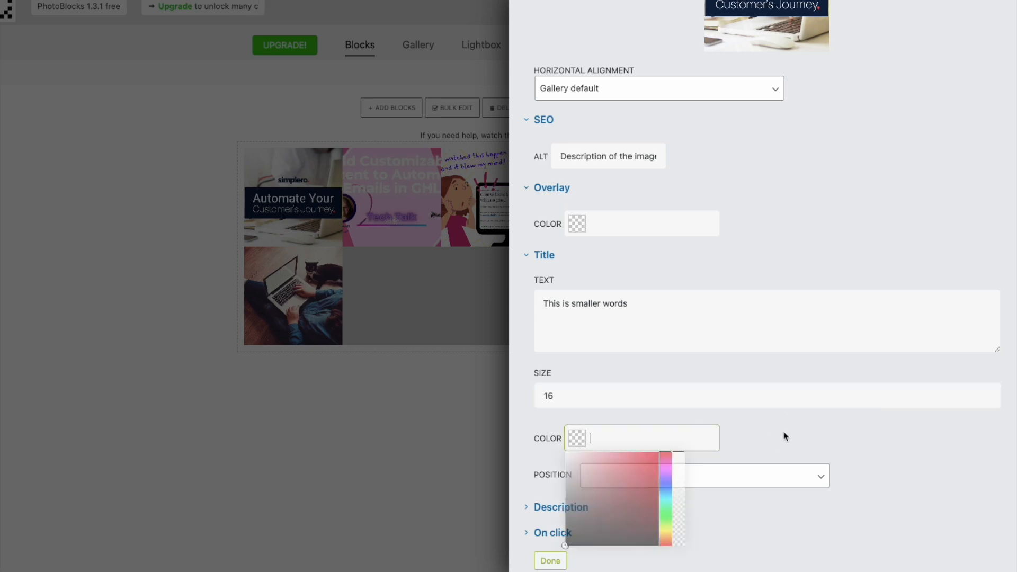
left_click(642, 474)
left_click(846, 436)
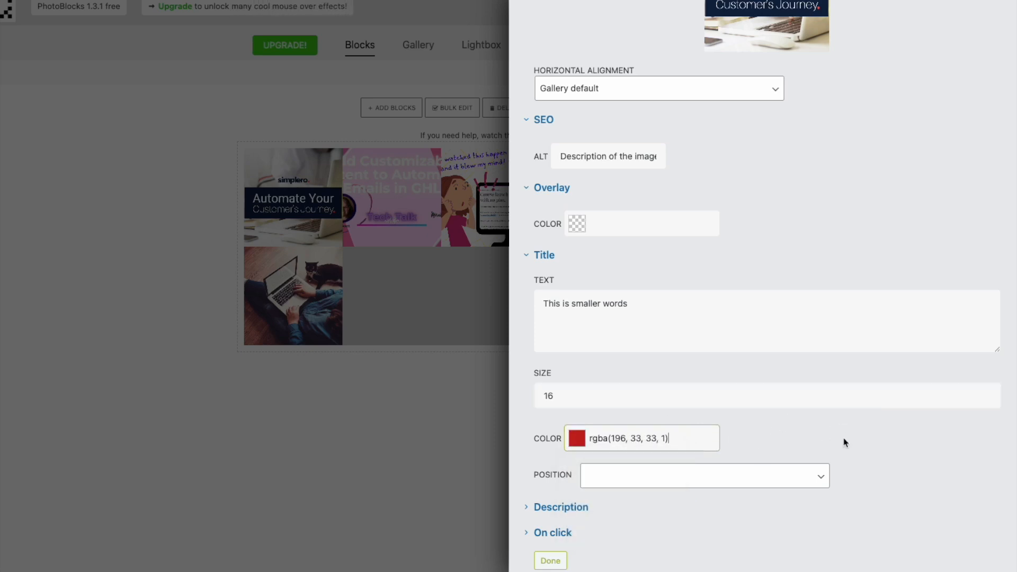
left_click(816, 477)
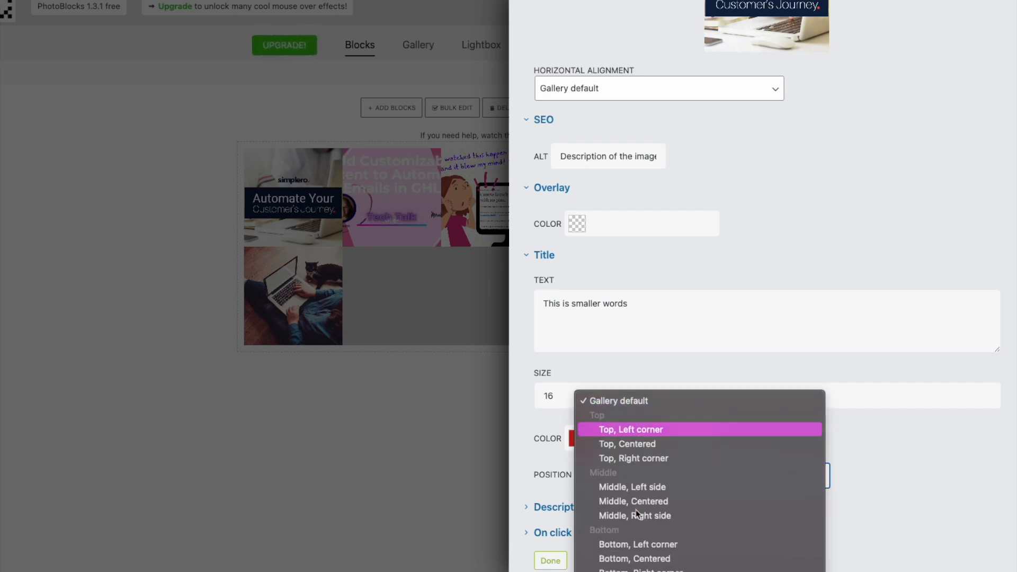
left_click(627, 501)
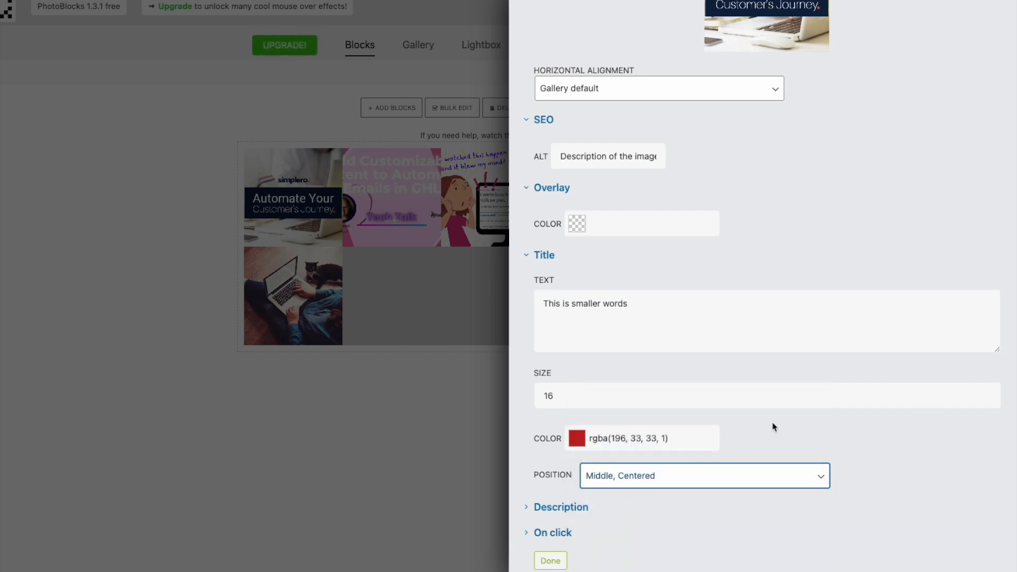
- Replace "smaller" with "BIGGER" in the title text and set the title's size to 20
left_click(573, 507)
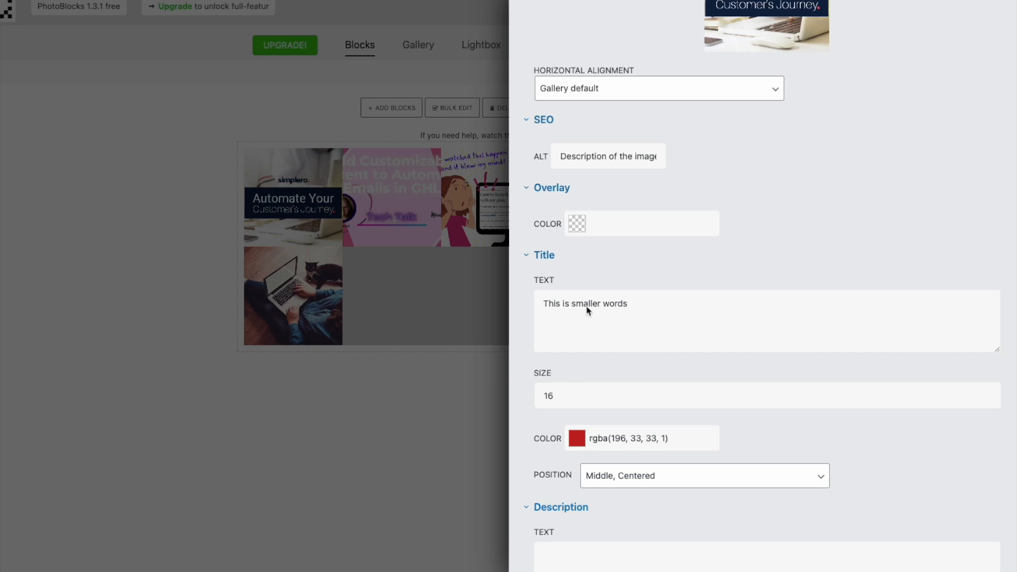
left_click_drag(635, 304, 572, 305)
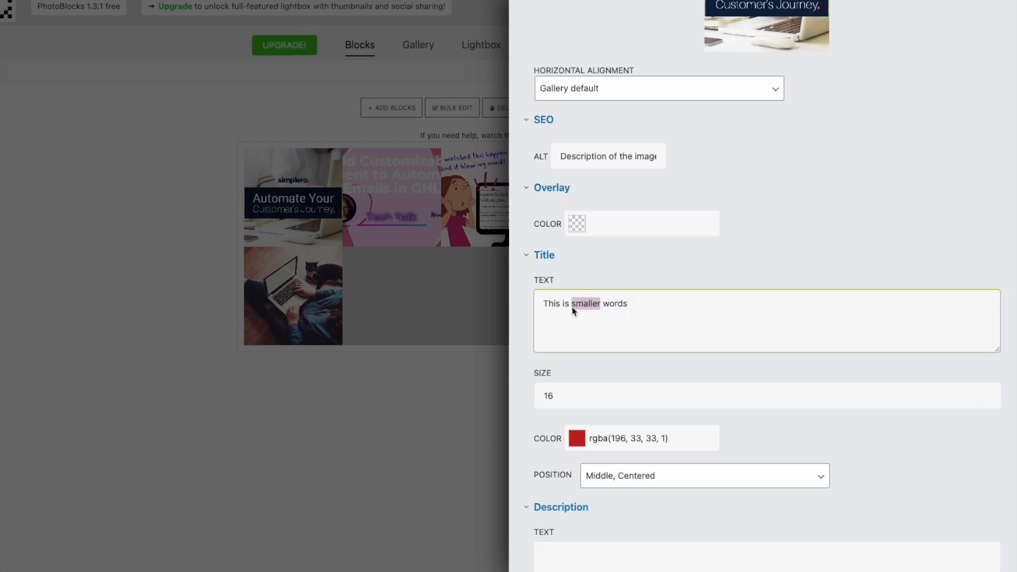
type("BIGGER")
scroll(687, 334, "down", 3)
double_click(549, 253)
type("20")
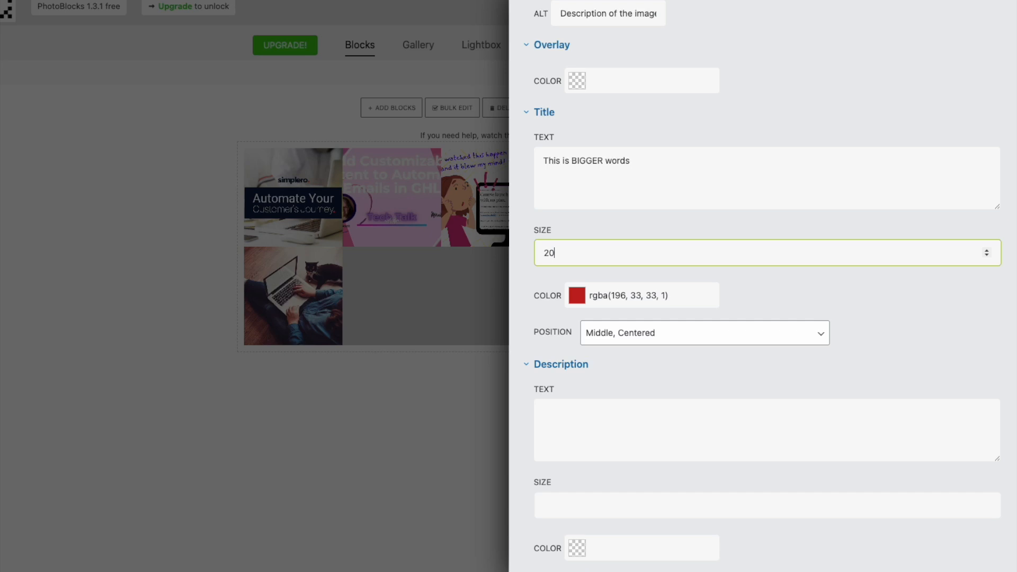
- Enter "This is the smaller words!!" as the image's description text and set the description's size to 16
left_click(550, 413)
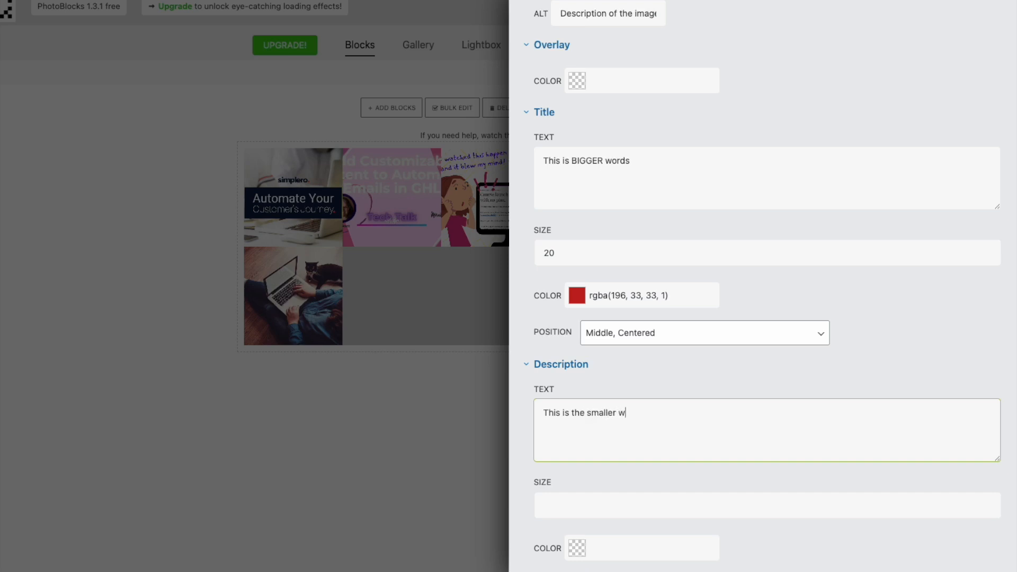
type("!!")
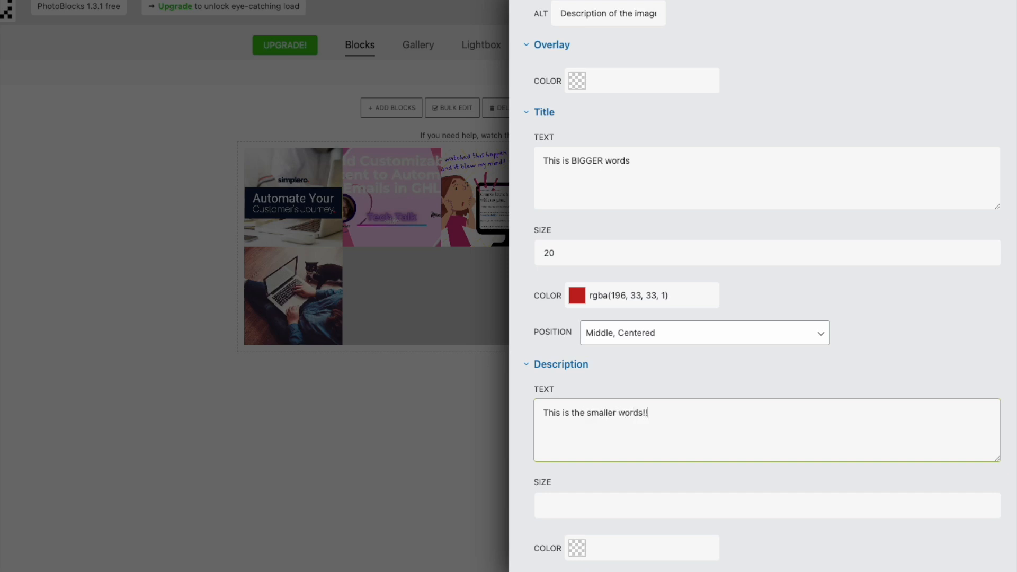
scroll(624, 431, "down", 2)
left_click(622, 424)
type("16")
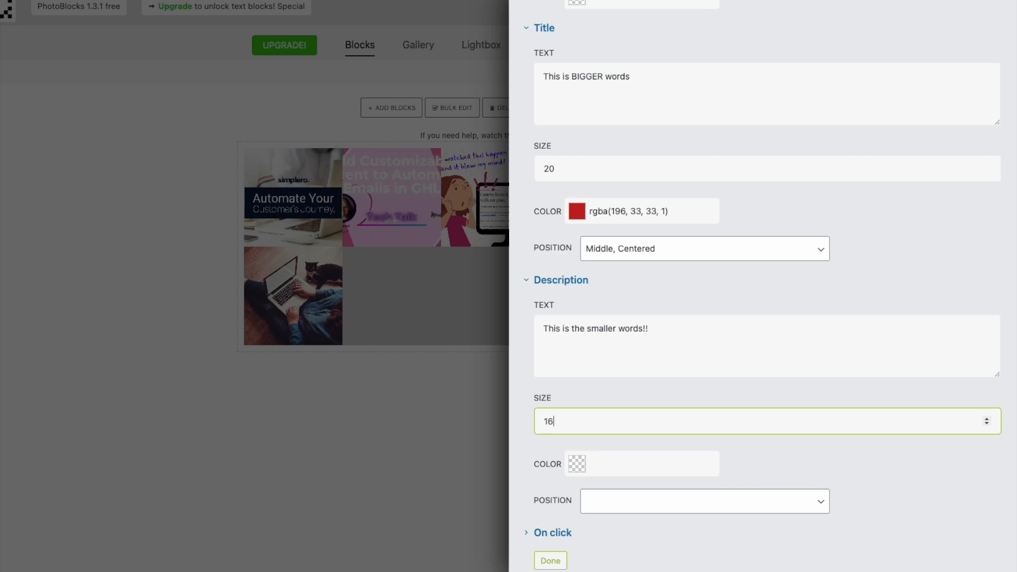
- Set the description's color to dark red rgba(153, 6, 6, 1) and its position to Middle, Centered
left_click(580, 468)
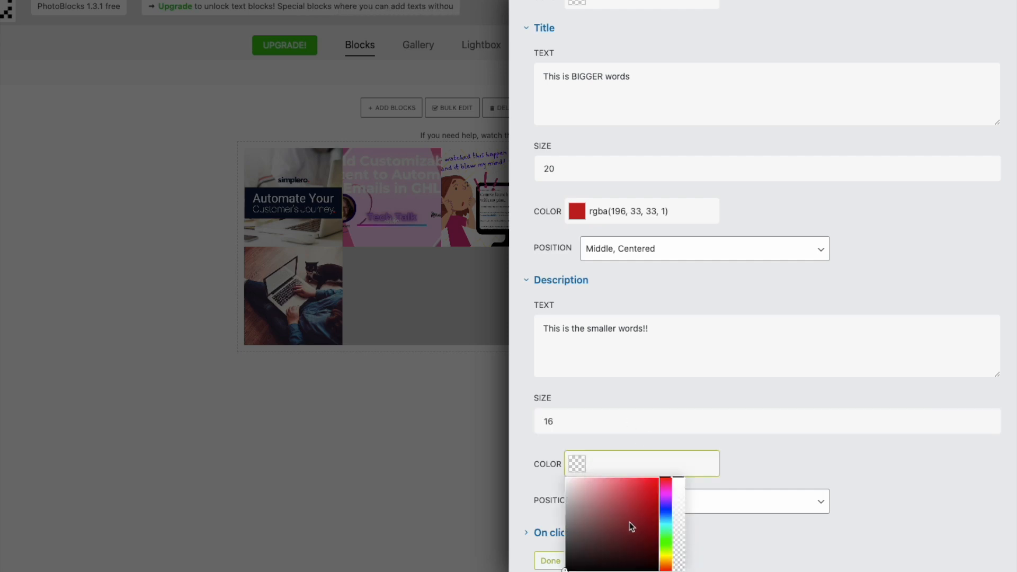
left_click(649, 526)
left_click_drag(649, 526, 657, 518)
left_click(838, 442)
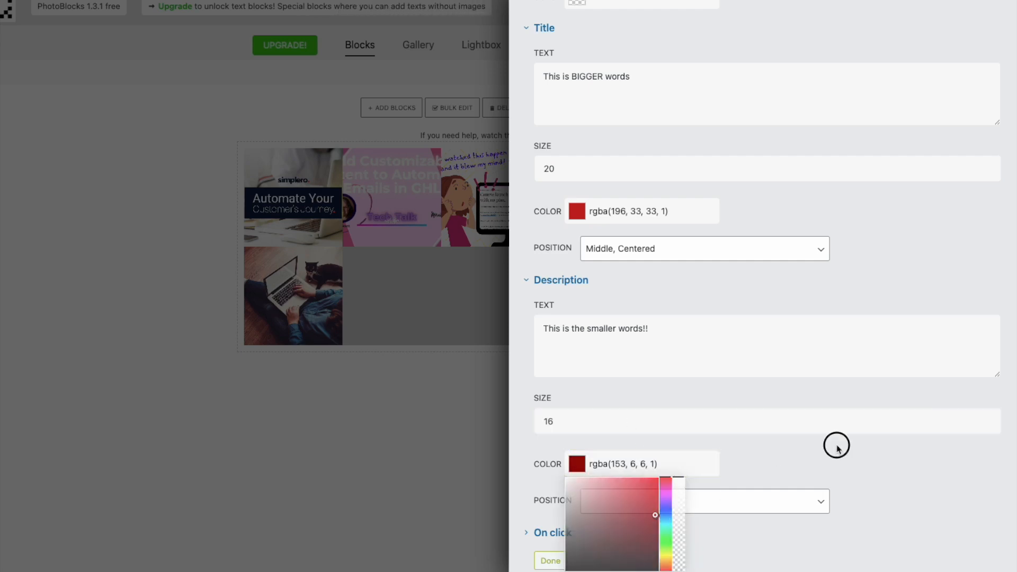
left_click(812, 504)
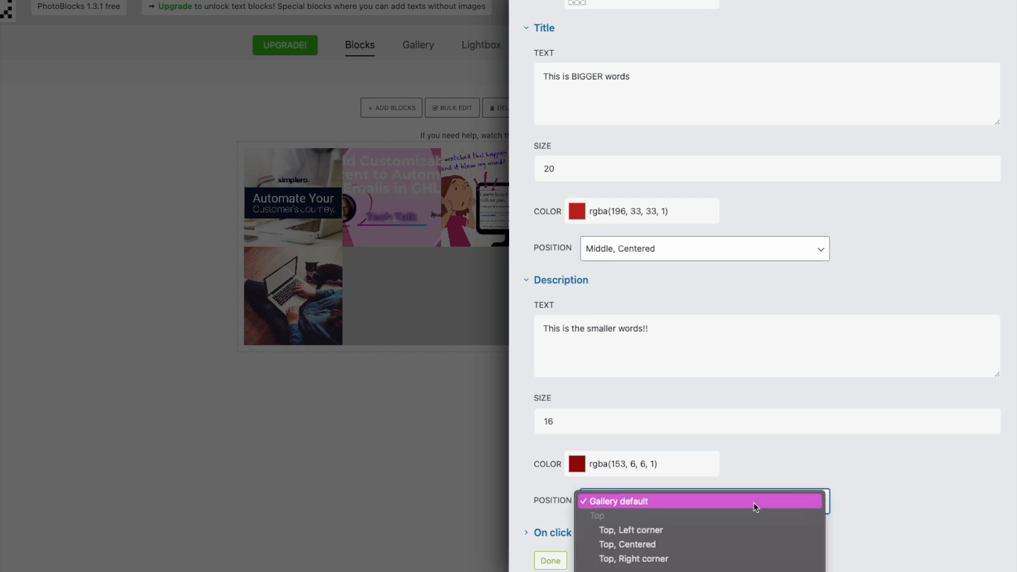
left_click(627, 503)
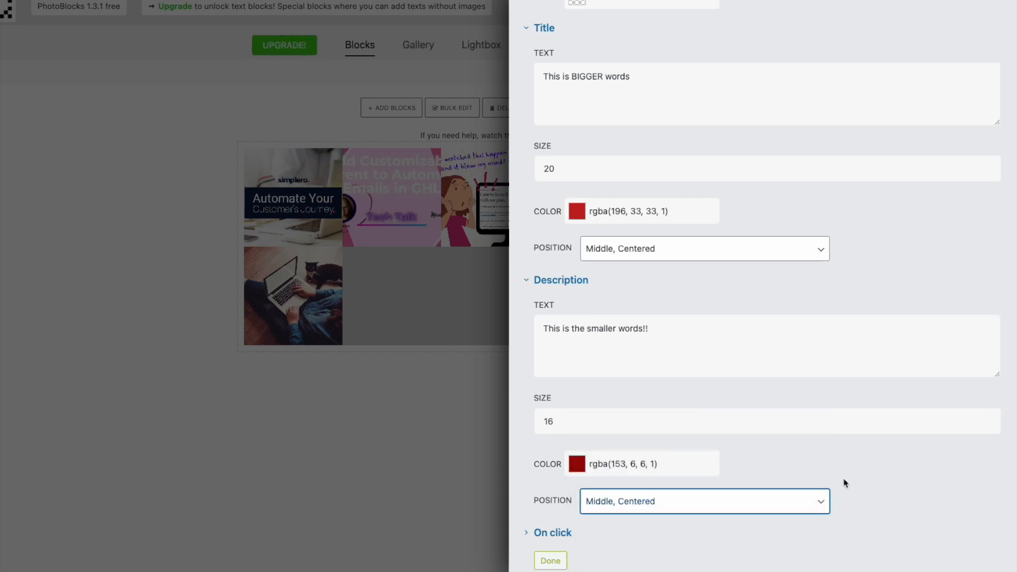
left_click(563, 534)
scroll(742, 504, "down", 3)
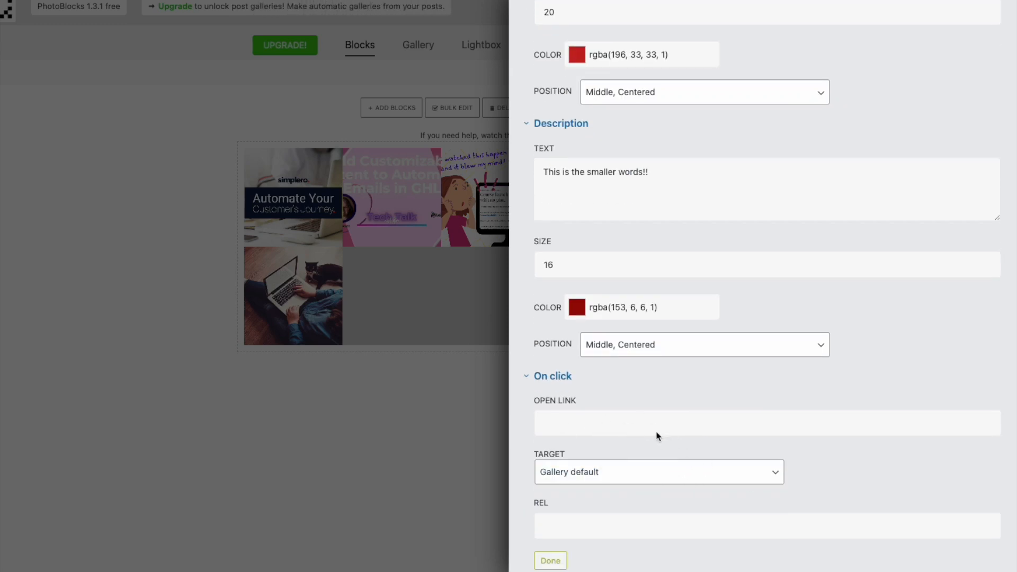
left_click(764, 479)
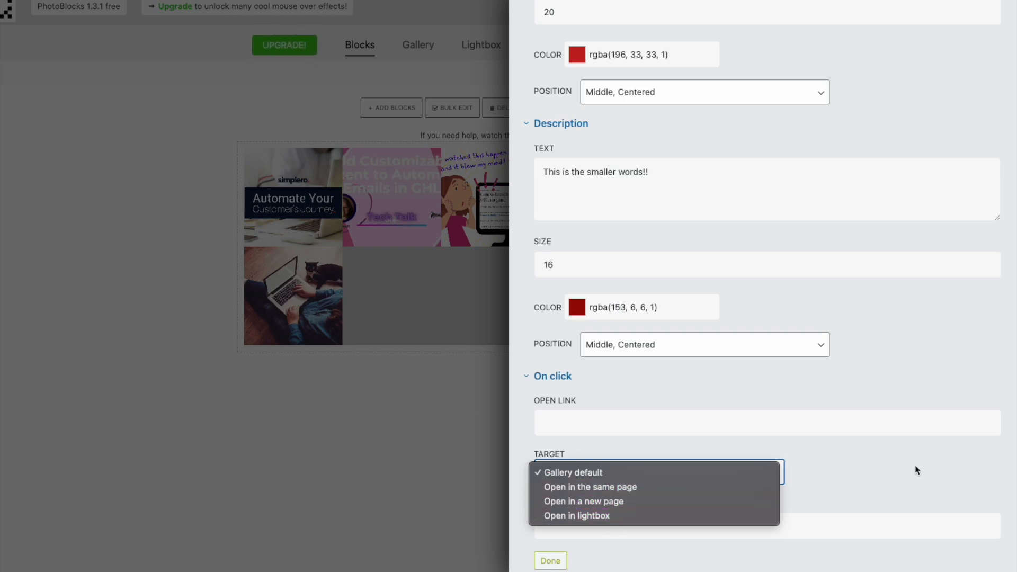
left_click(902, 471)
left_click(646, 427)
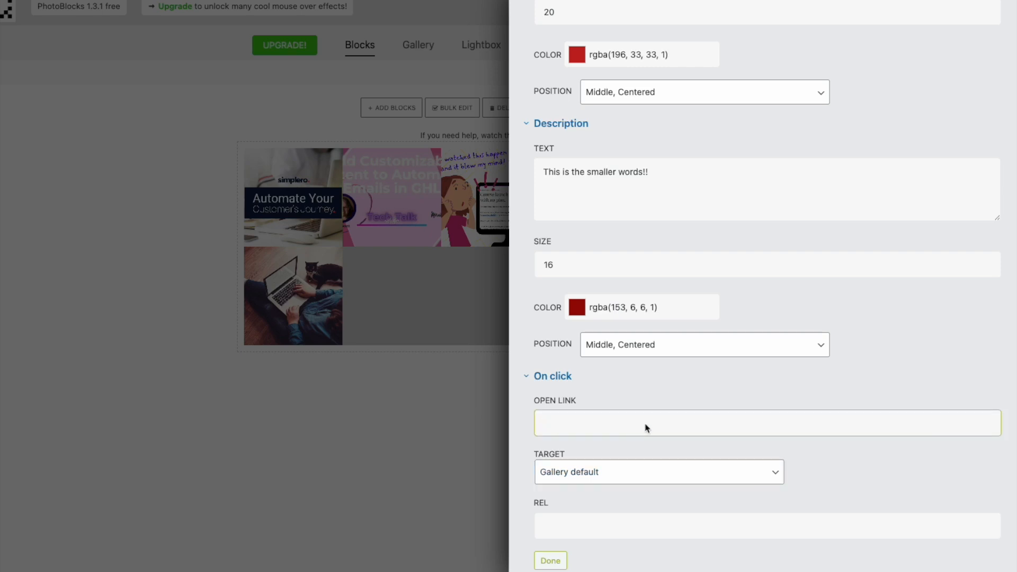
type("https://miraclefunnels.com/portfolio")
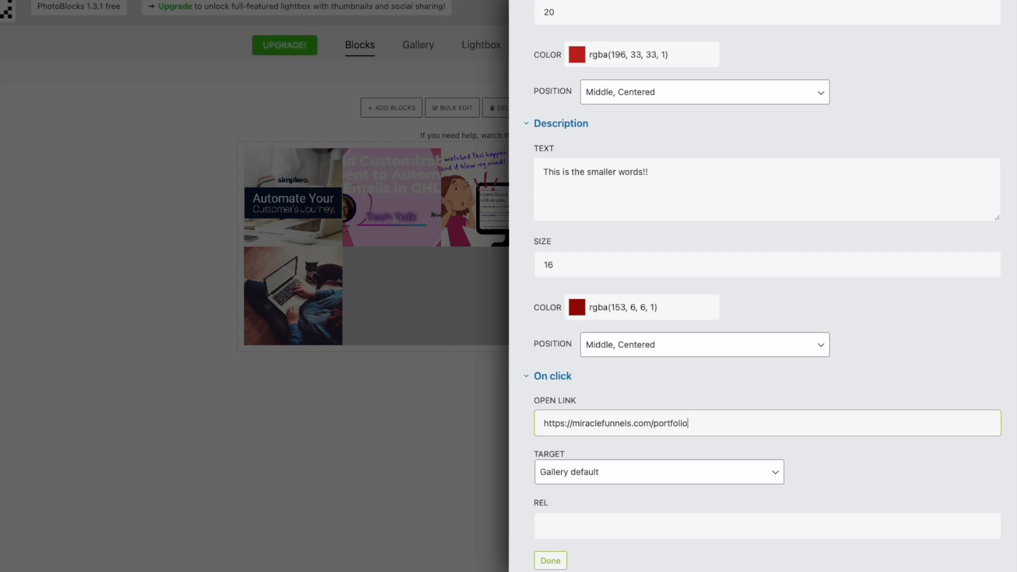
left_click(767, 472)
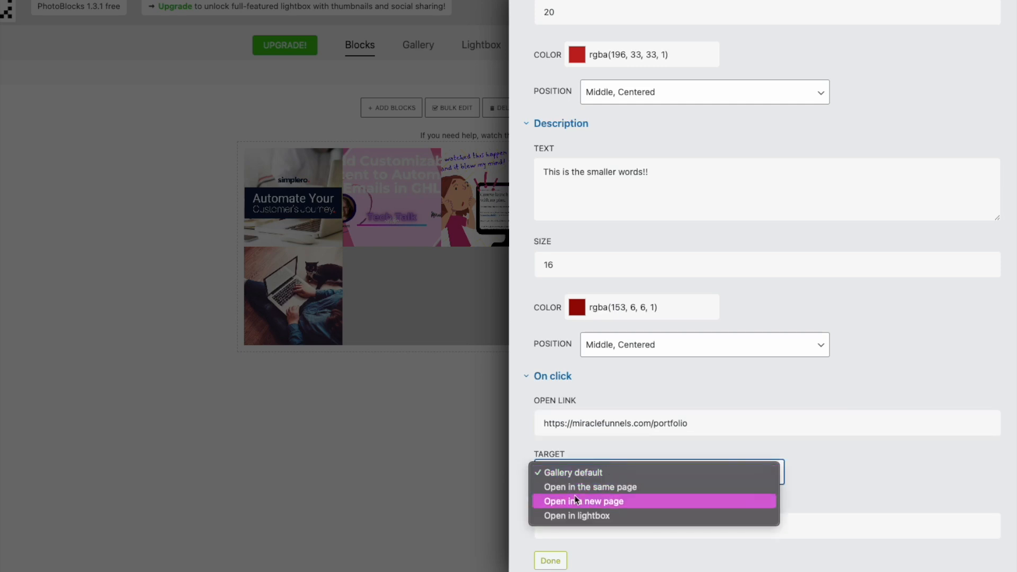
left_click(607, 501)
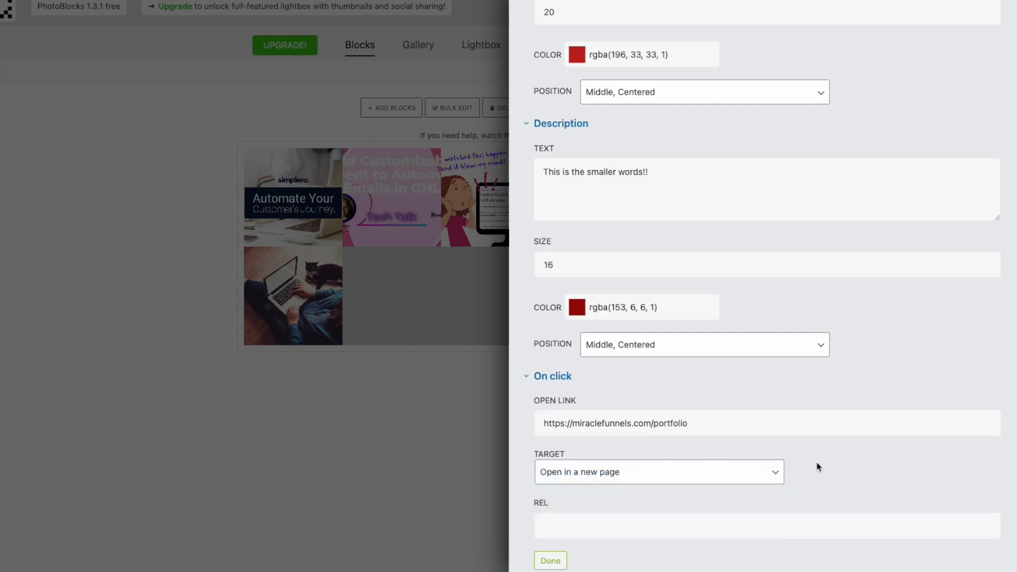
left_click(546, 559)
- Give the pink Tech Talk image block the title "Sample" with size 18 and position Middle, Centered
mouse_move(423, 163)
left_click(406, 162)
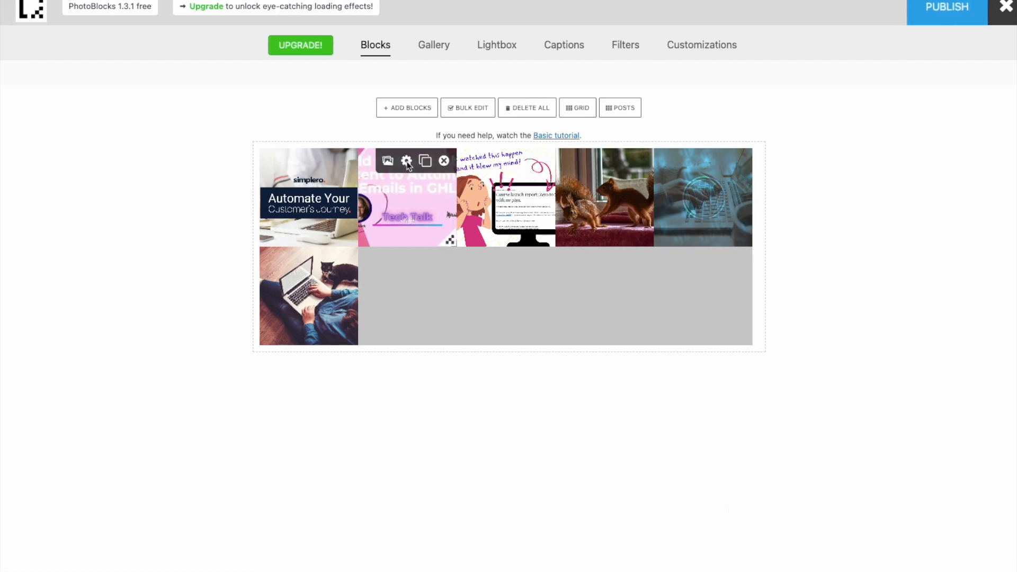
left_click(407, 161)
scroll(609, 374, "down", 2)
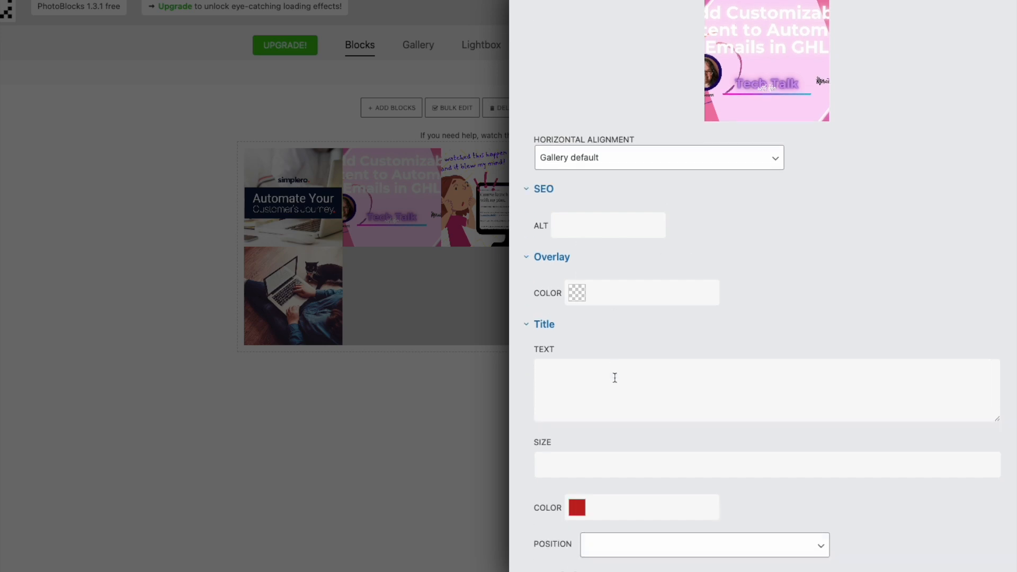
left_click(583, 348)
type("Sample")
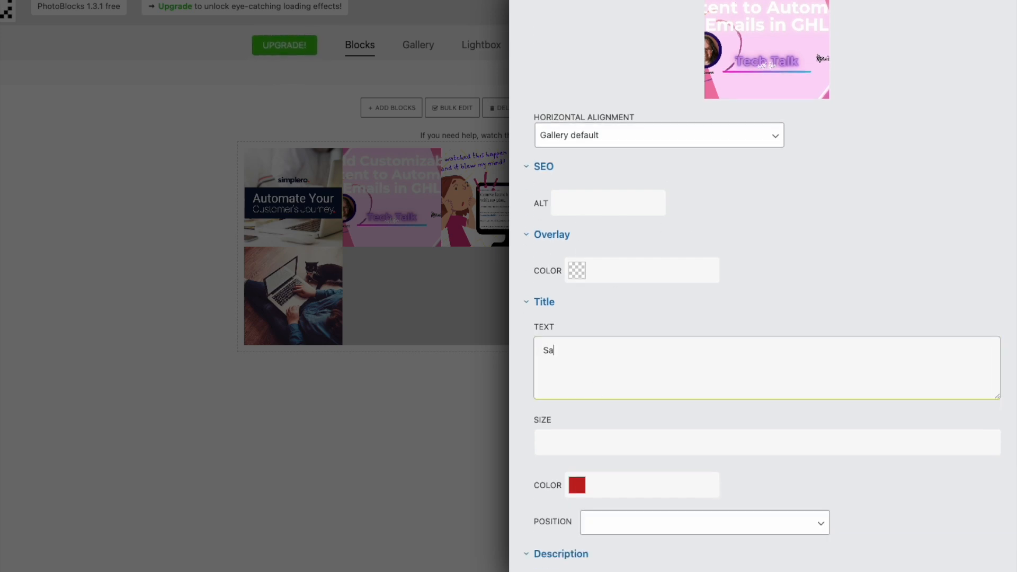
left_click(637, 443)
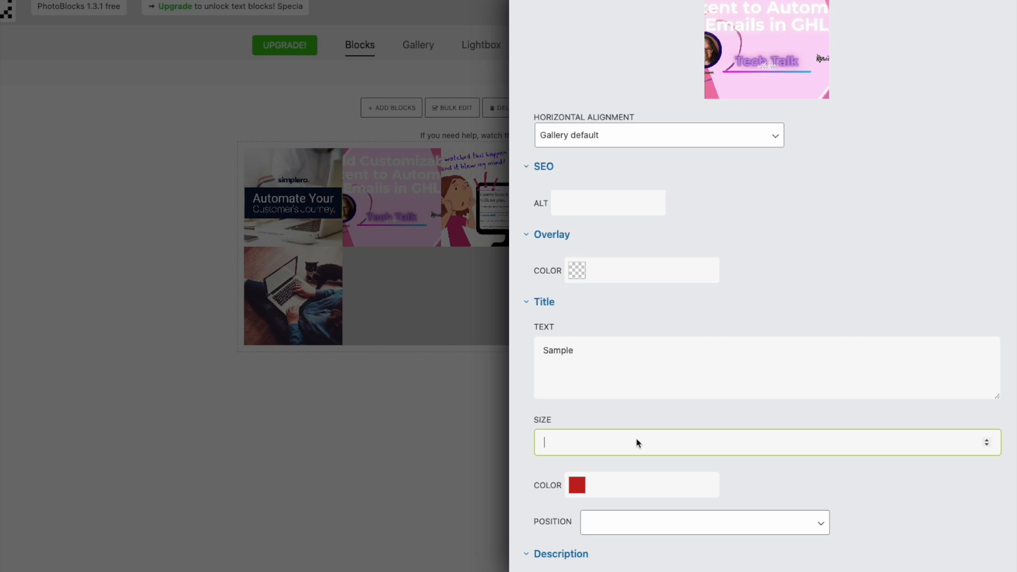
scroll(644, 442, "down", 3)
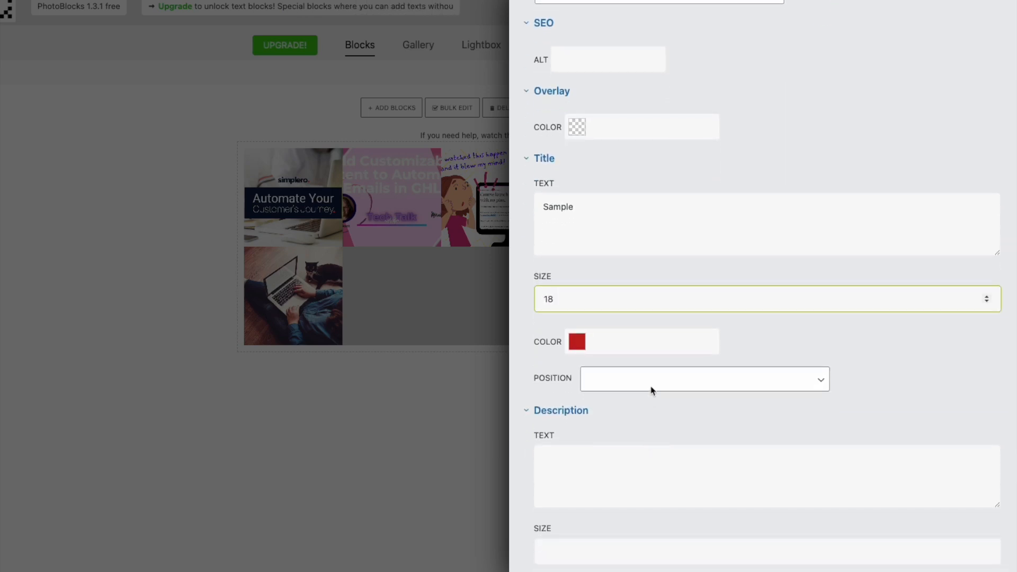
left_click(651, 383)
left_click(638, 480)
- Enter "sample" as the Tech Talk block's description with size 13 and position Middle, Centered
left_click(597, 470)
type("sample")
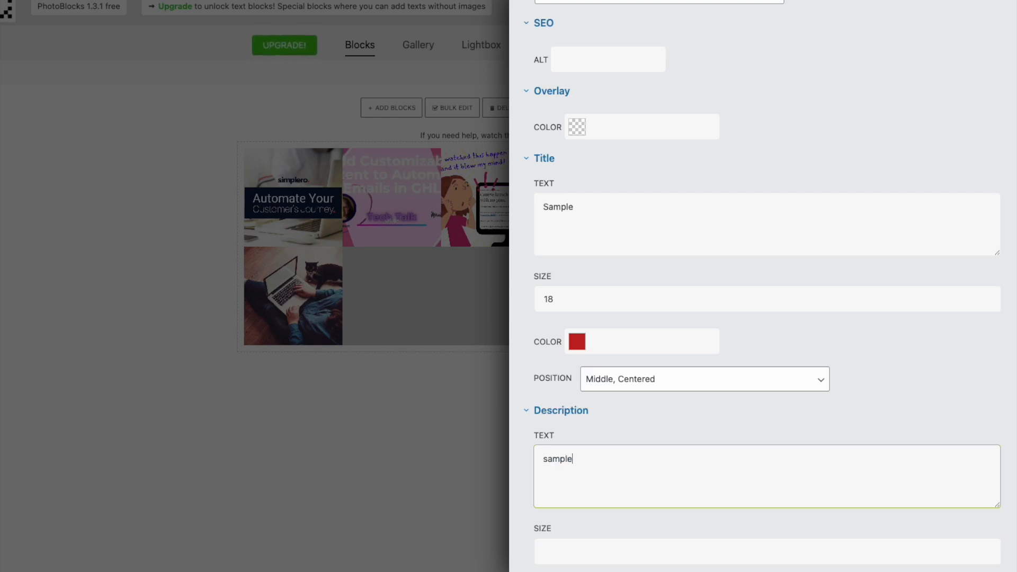
scroll(597, 470, "down", 3)
left_click(601, 429)
type("13")
scroll(662, 423, "down", 1)
left_click(685, 439)
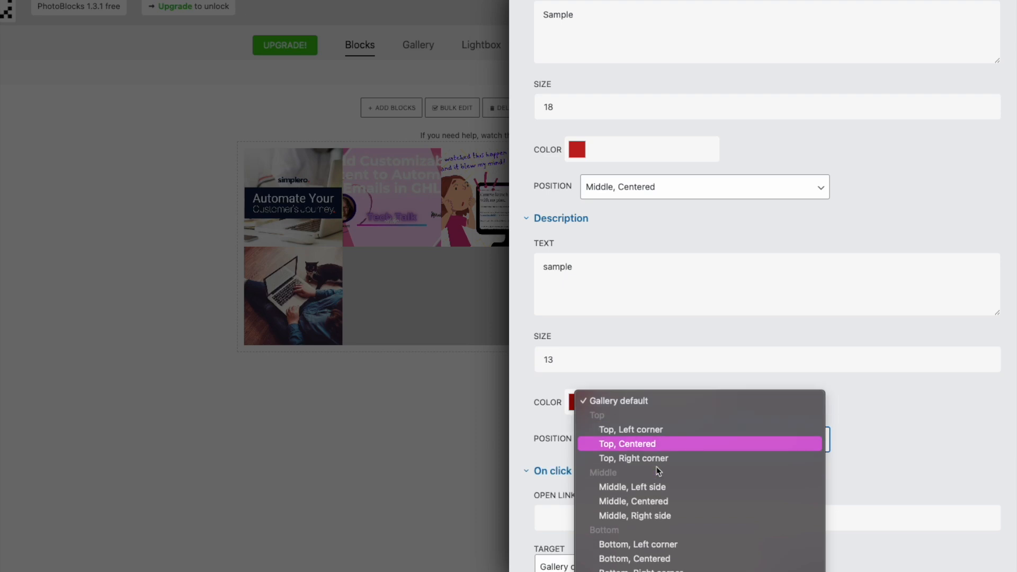
left_click(641, 501)
scroll(641, 495, "down", 2)
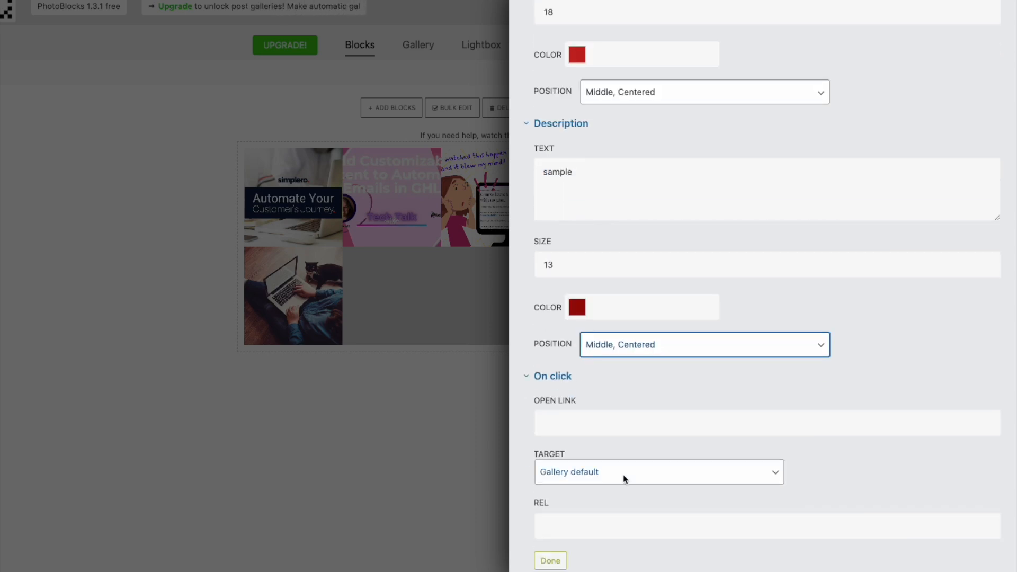
left_click(613, 429)
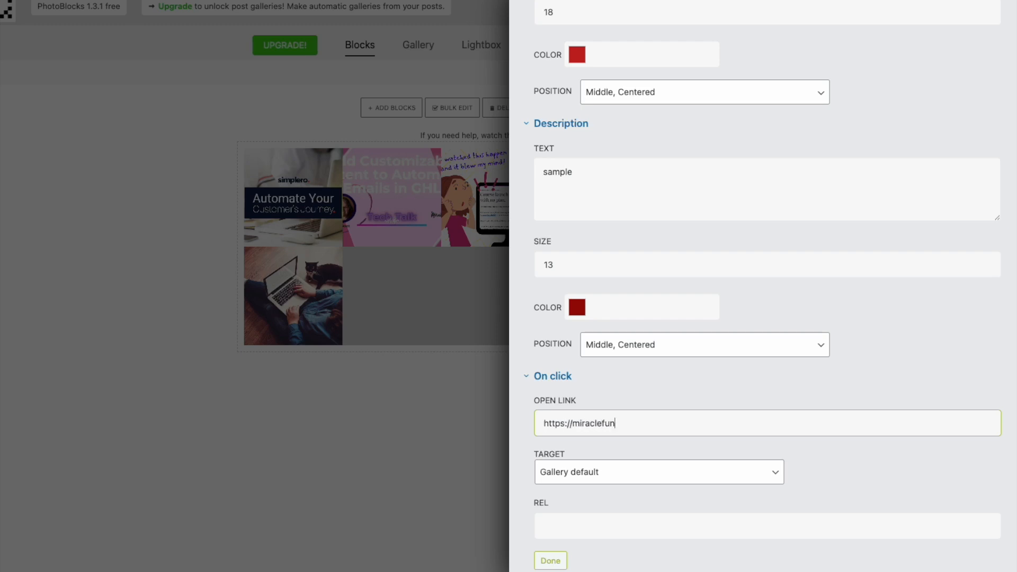
type("/port")
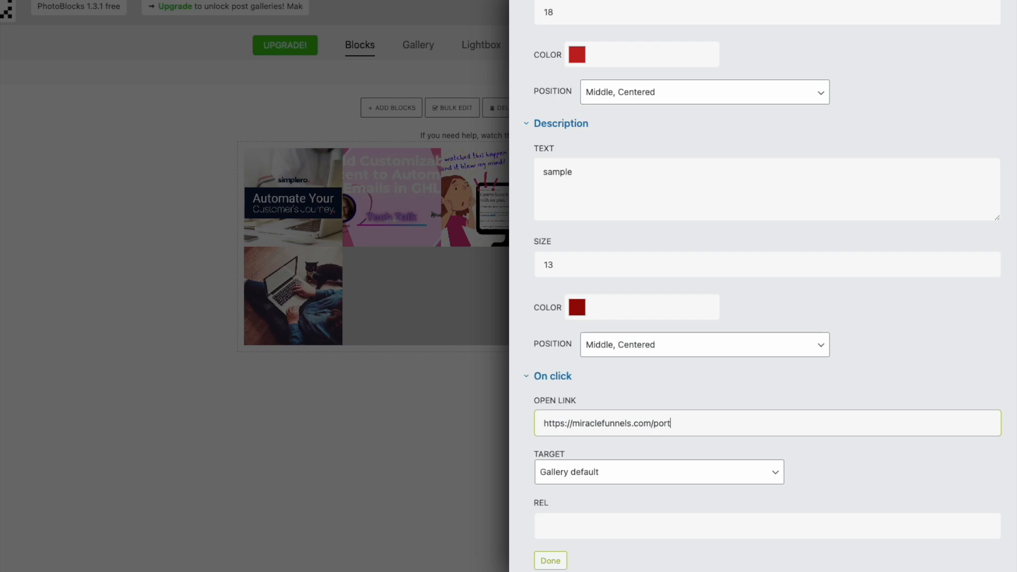
type("folio")
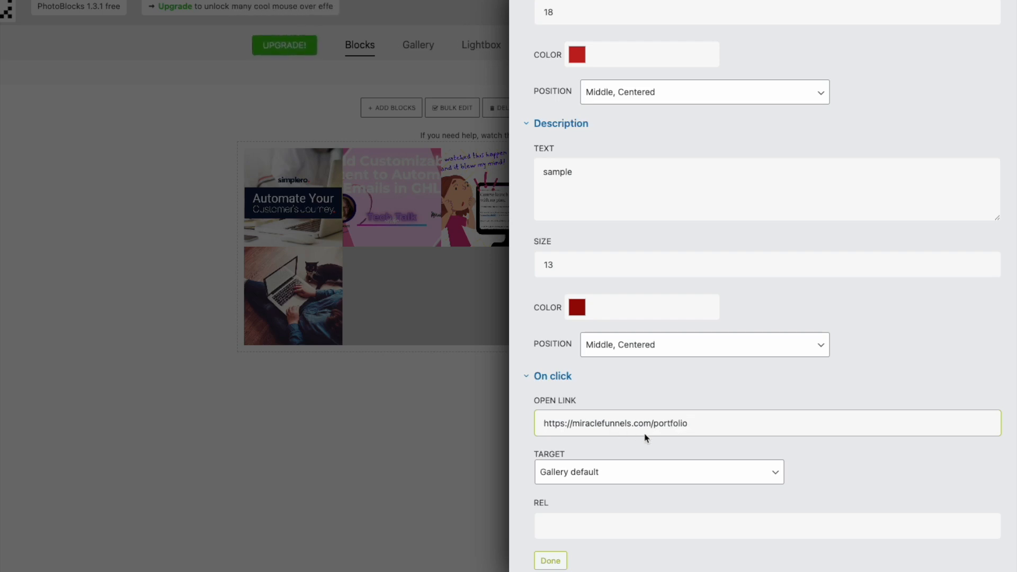
left_click(637, 474)
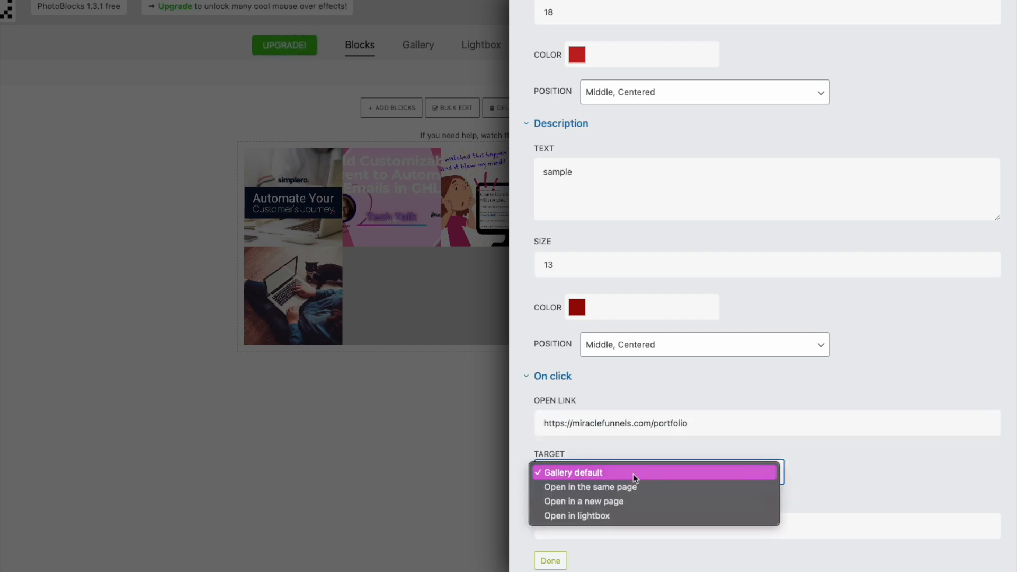
left_click(609, 516)
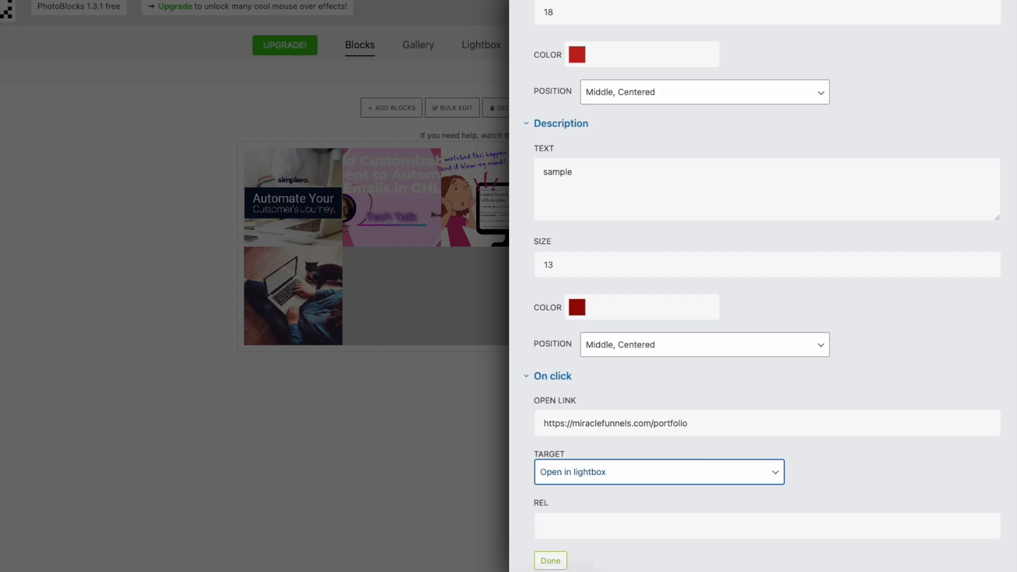
left_click(551, 561)
- Give the third block, the cartoon woman at a monitor, the title "sample" with size 18 and position Middle, Centered
mouse_move(518, 210)
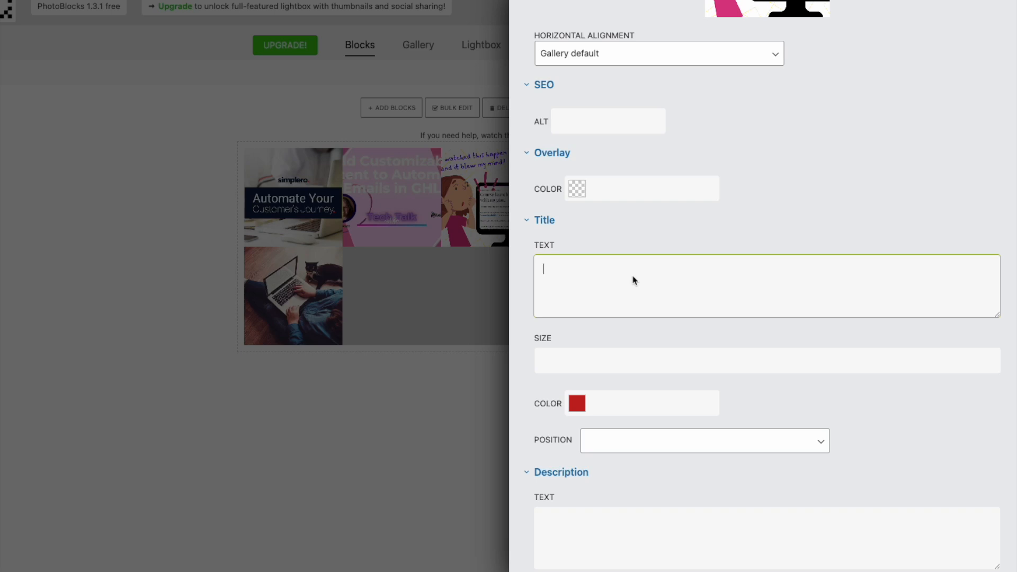
type("sample")
left_click(672, 366)
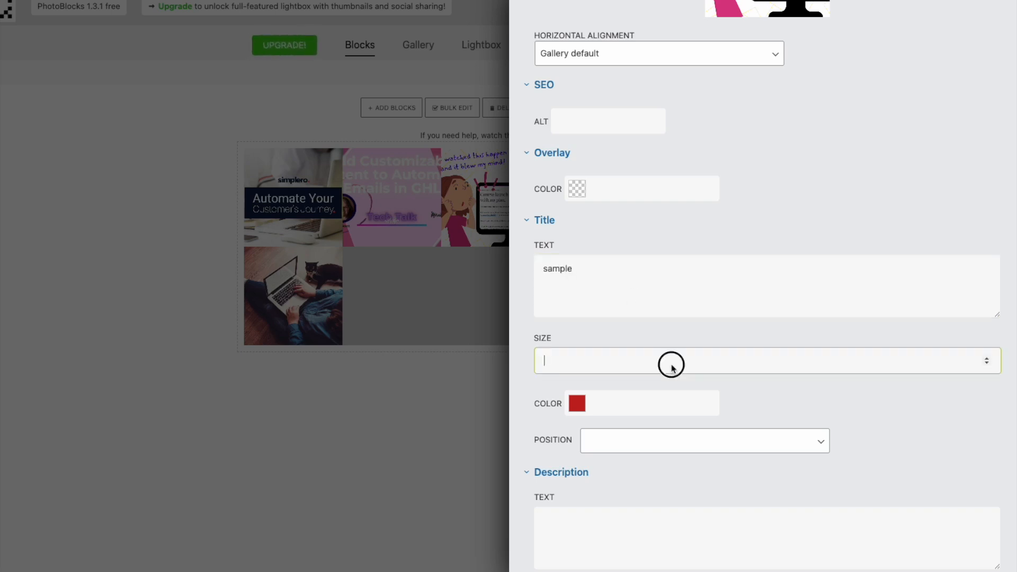
type("20")
scroll(775, 364, "down", 1)
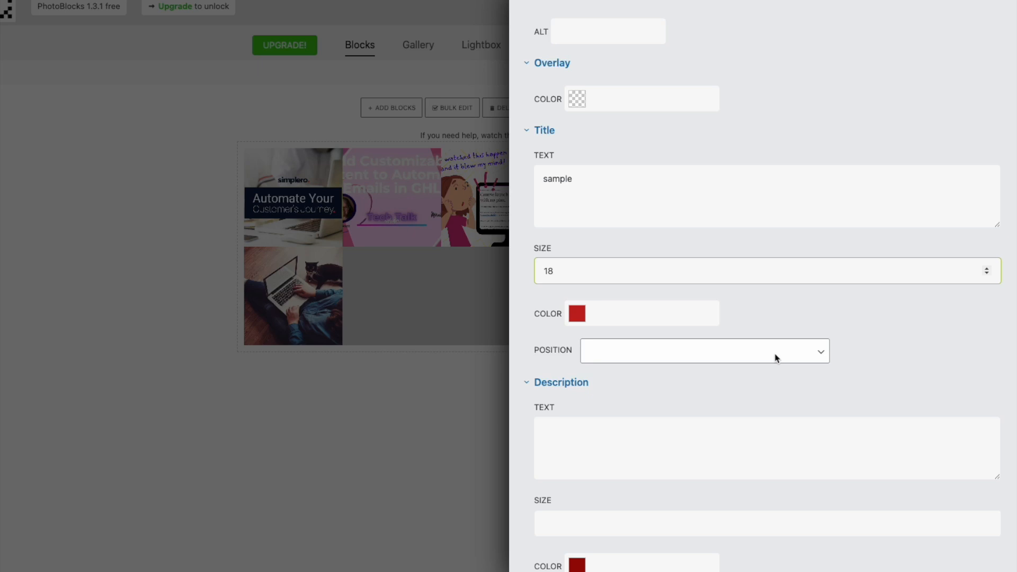
left_click(777, 356)
left_click(648, 454)
- Enter "sample" as the third block's description text and set the description's size to 16
left_click(574, 443)
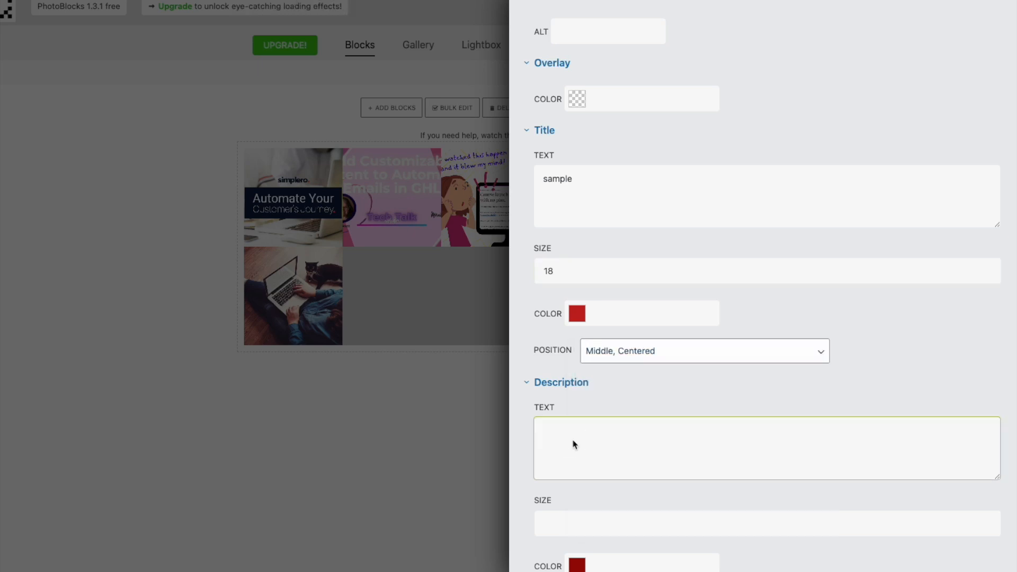
type("sample")
scroll(602, 442, "down", 3)
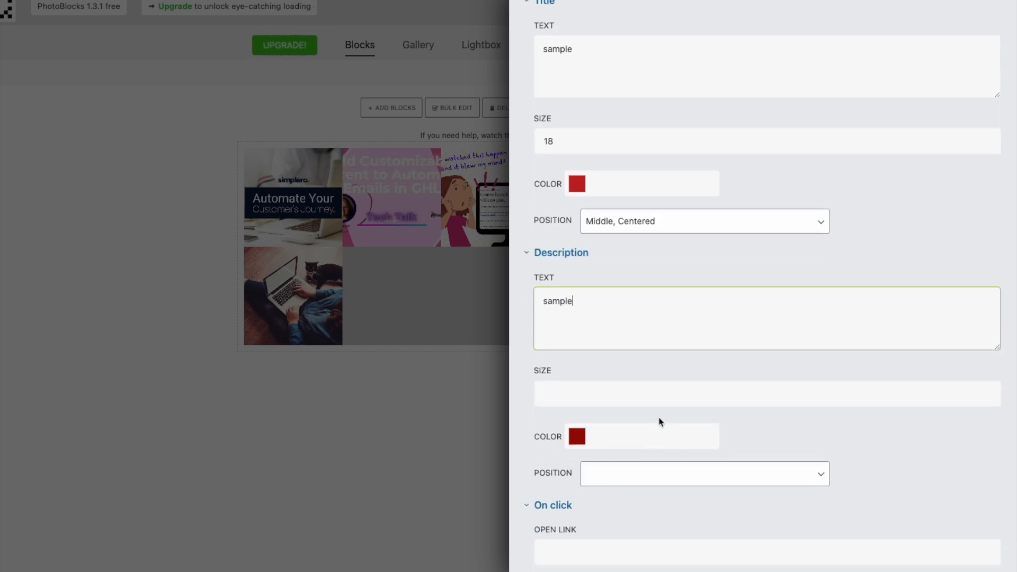
left_click(660, 395)
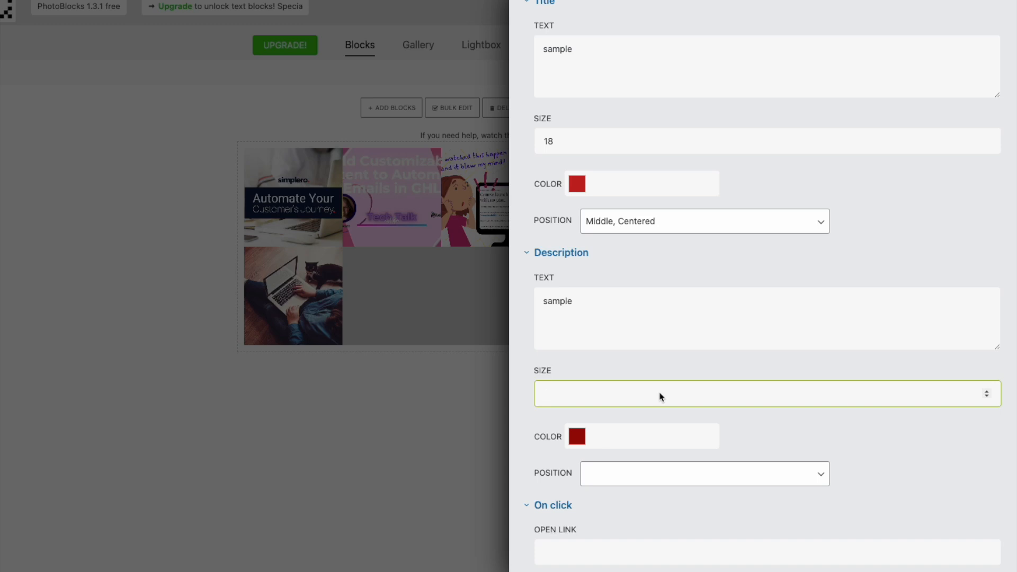
type("16")
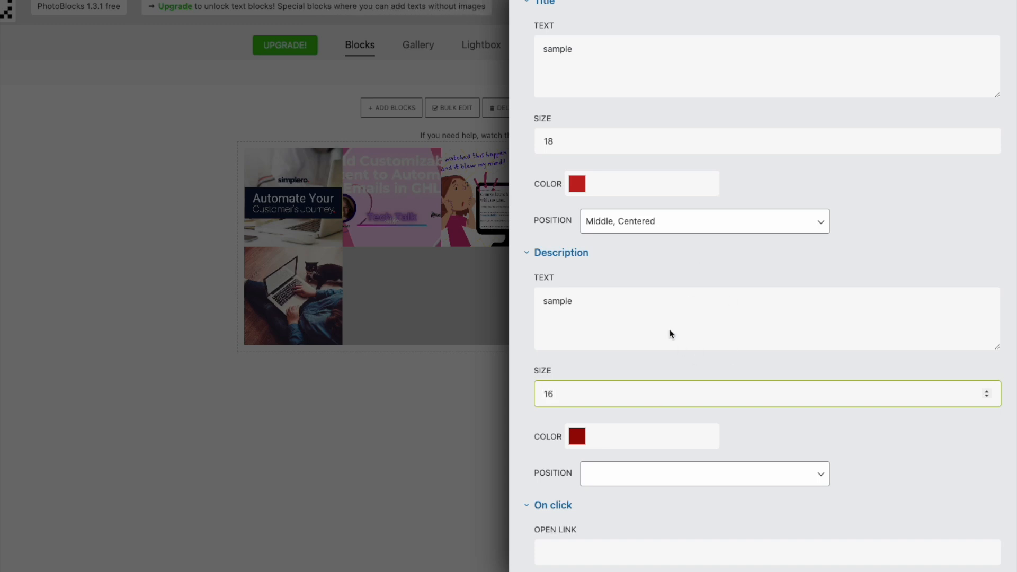
- Change the third block's title size to 20
left_click(561, 143)
key("BackSpace")
key("BackSpace")
type("2")
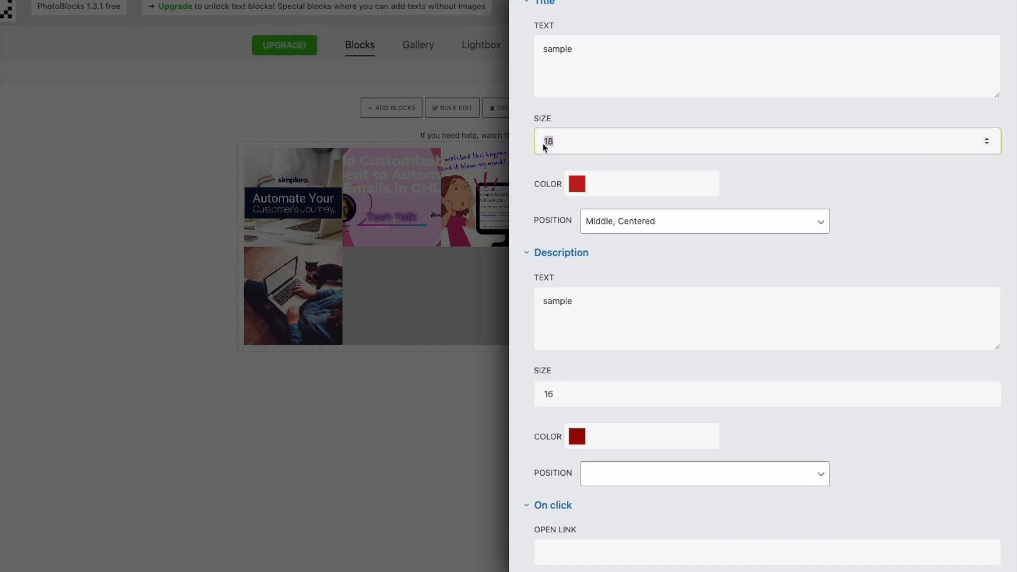
- Set the third block's description position to Middle, Centered, finish its settings and publish the gallery
scroll(658, 391, "down", 3)
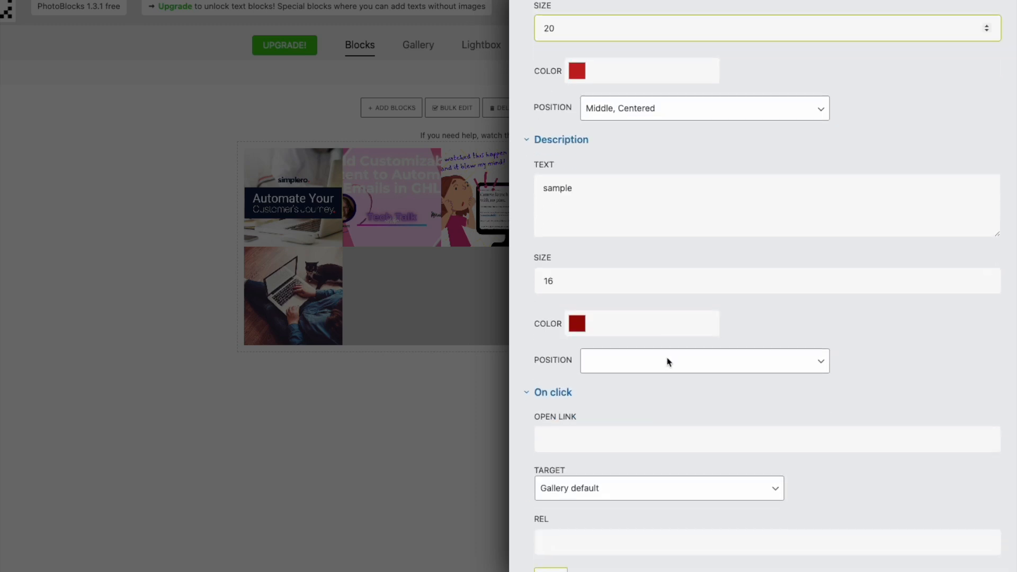
left_click(665, 363)
left_click(634, 462)
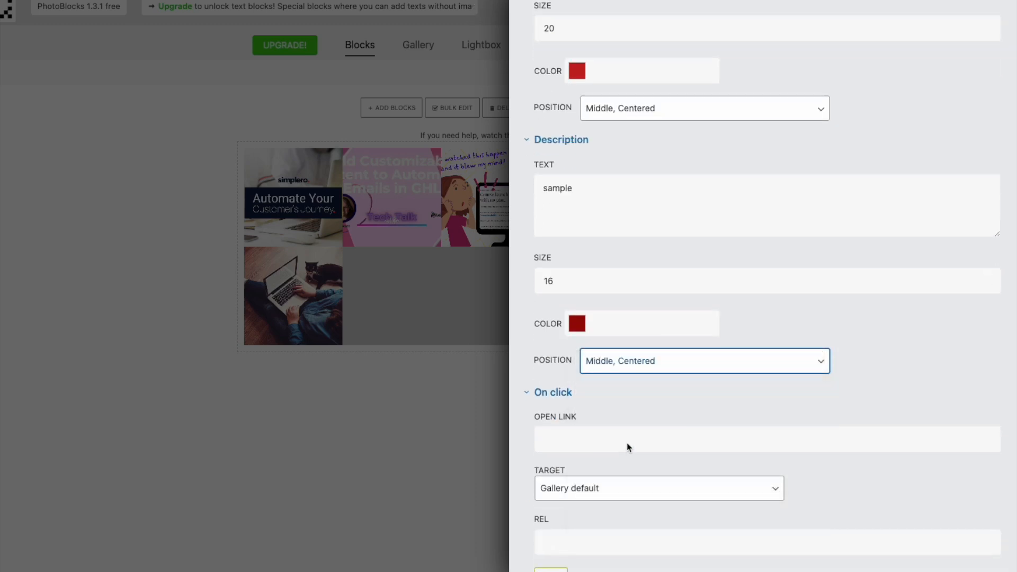
scroll(629, 447, "down", 1)
scroll(629, 448, "up", 2)
scroll(570, 521, "down", 1)
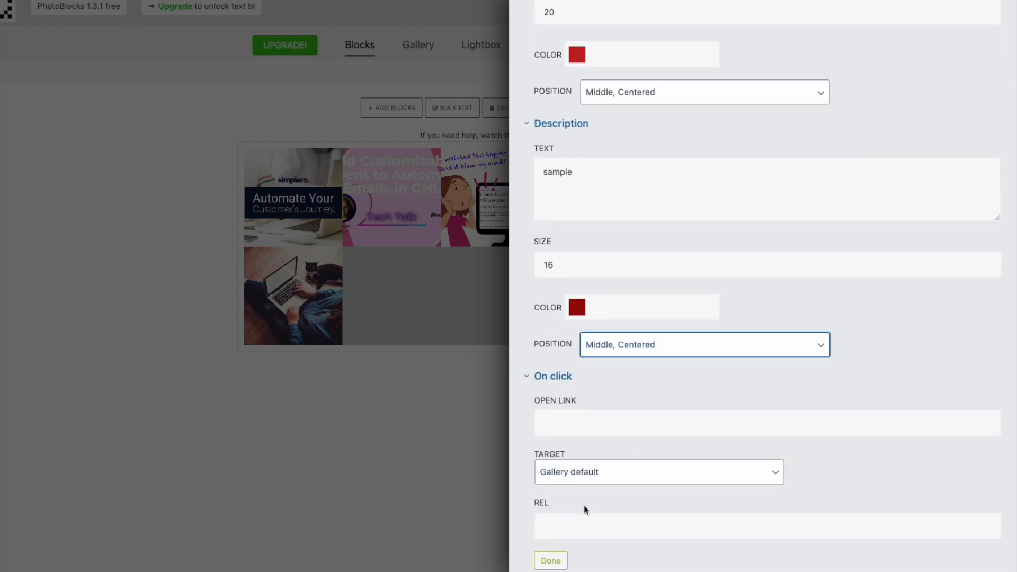
left_click(547, 558)
left_click(948, 20)
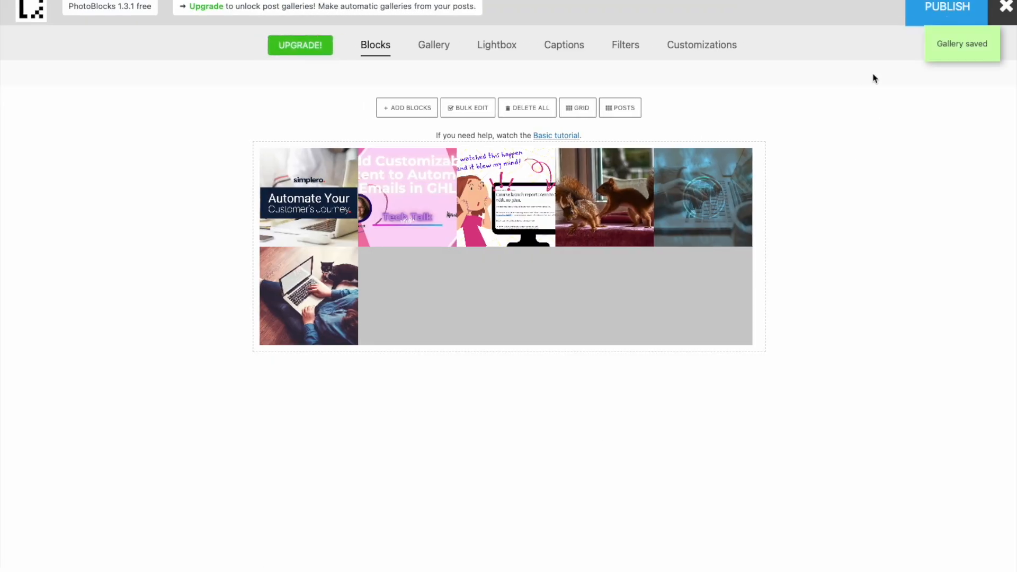
- Copy the Test gallery's shortcode from the PhotoBlocks gallery list and paste it into the body of a new post
left_click(1002, 11)
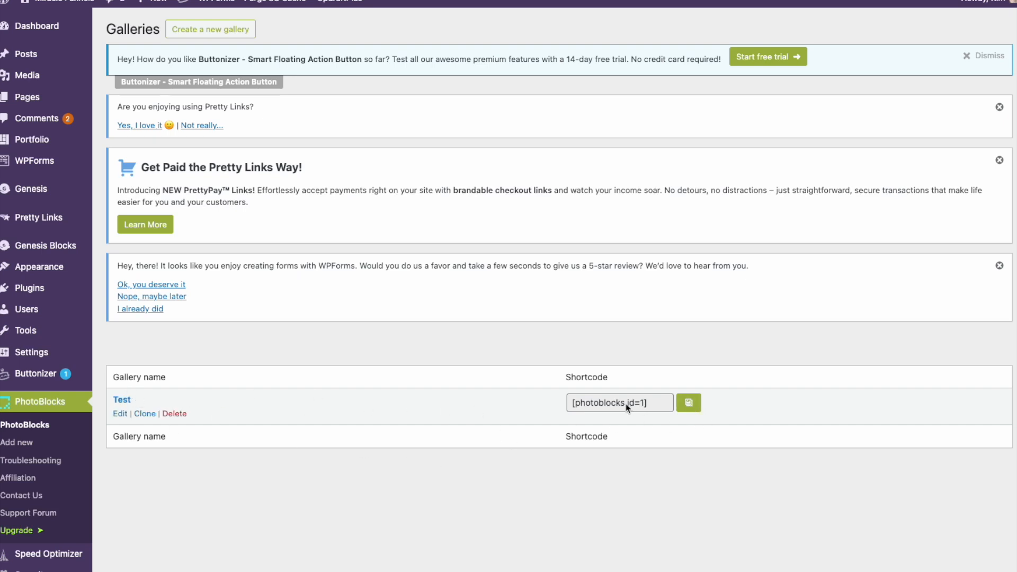
left_click(690, 404)
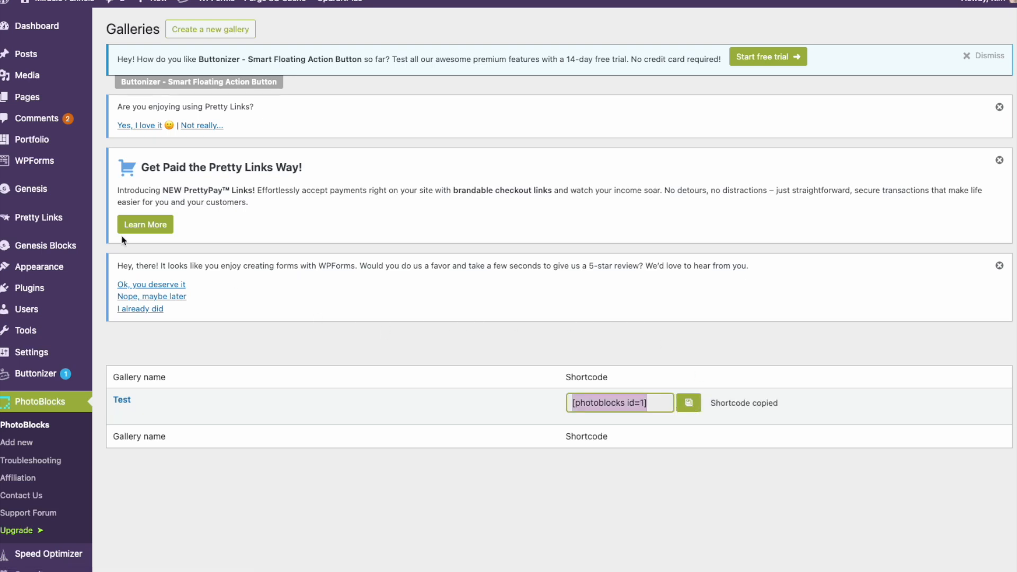
mouse_move(27, 104)
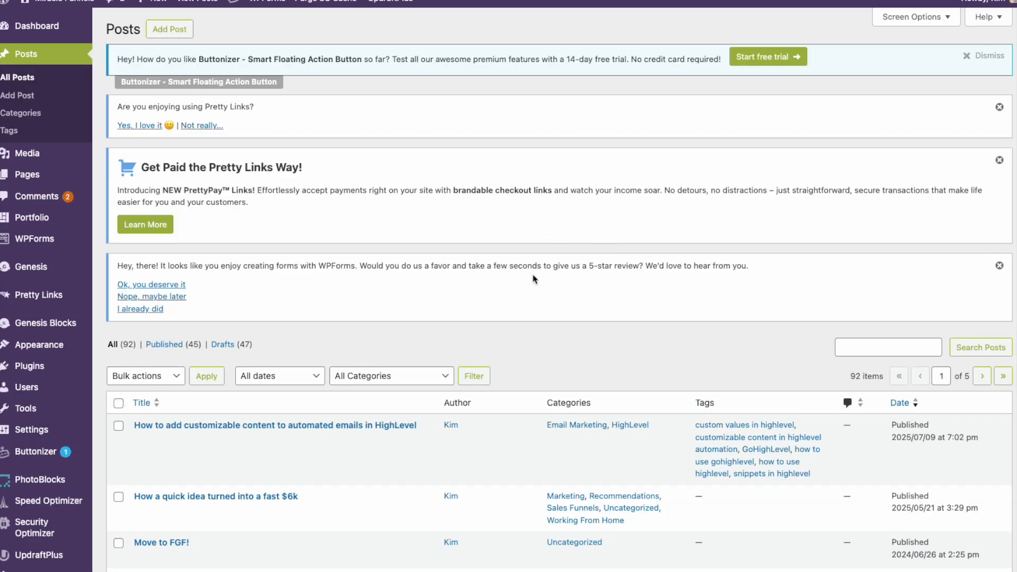
scroll(533, 274, "down", 3)
scroll(283, 186, "up", 3)
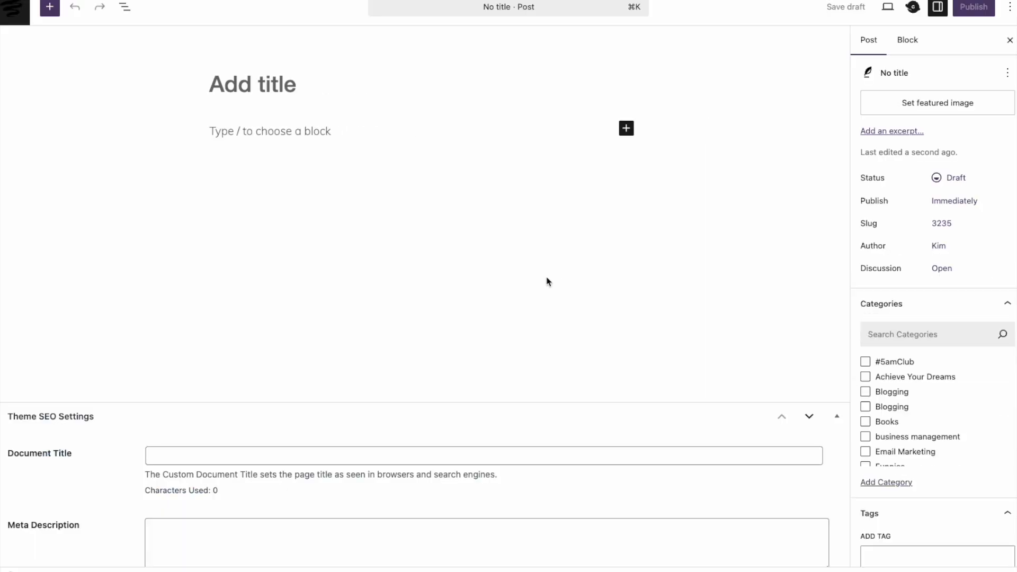
left_click(231, 142)
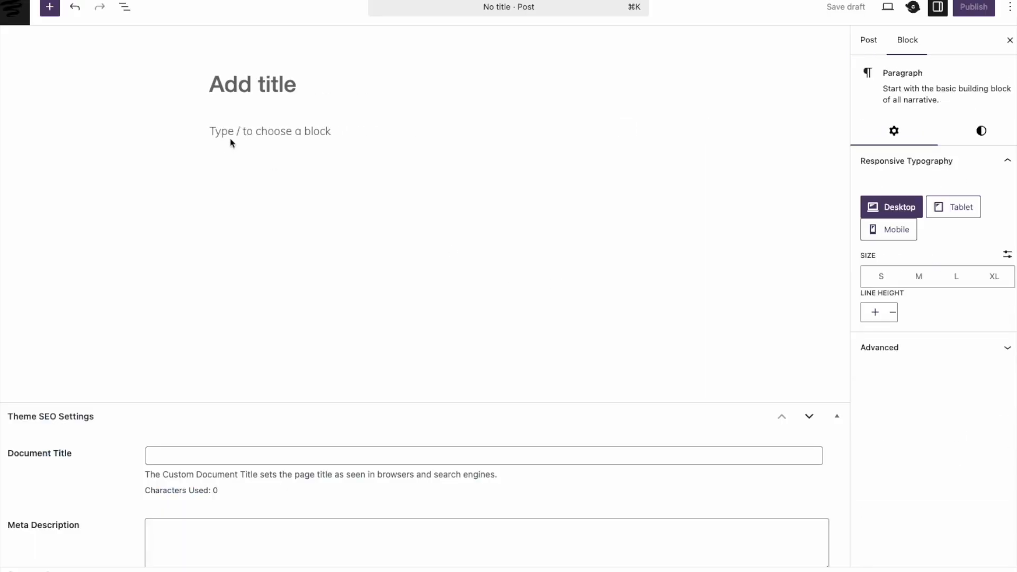
key("super+v")
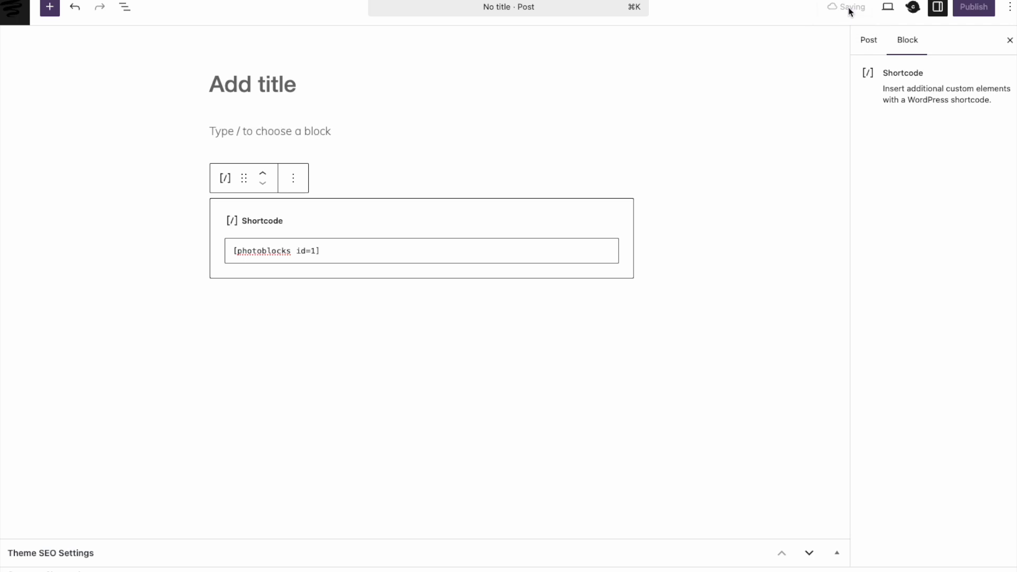
- Save the untitled post as a draft and preview it in a new tab
left_click(848, 8)
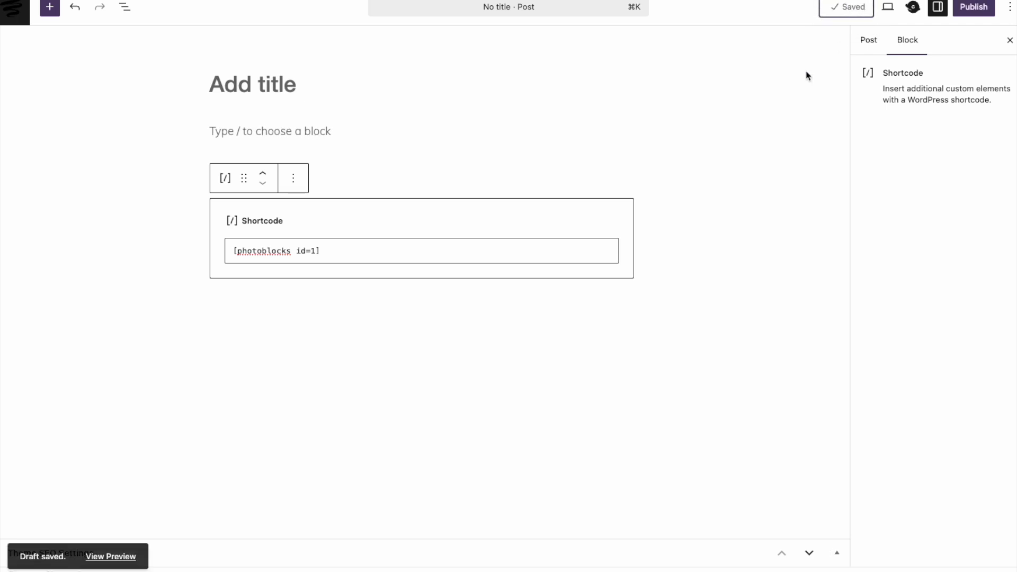
left_click(888, 7)
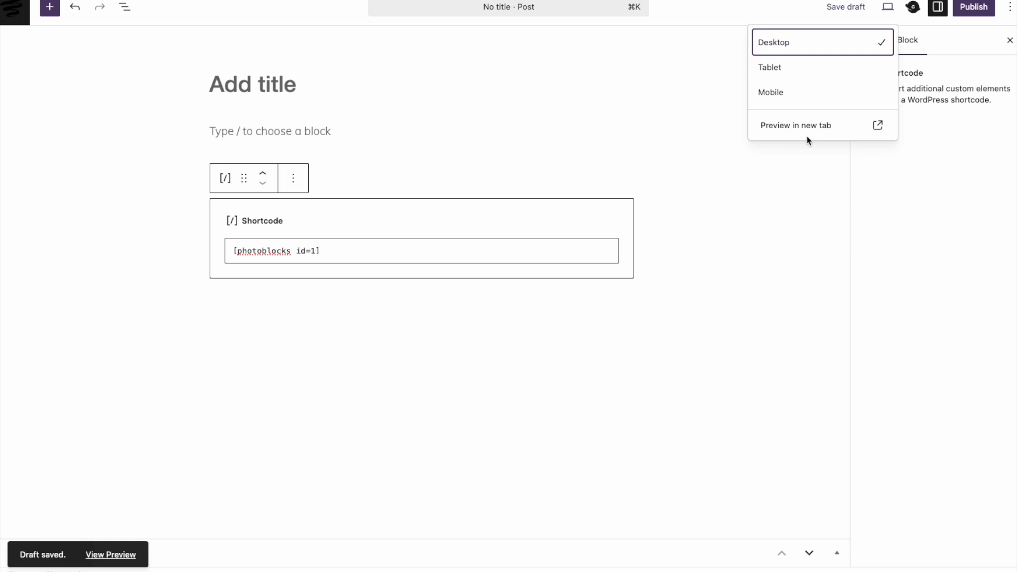
left_click(805, 135)
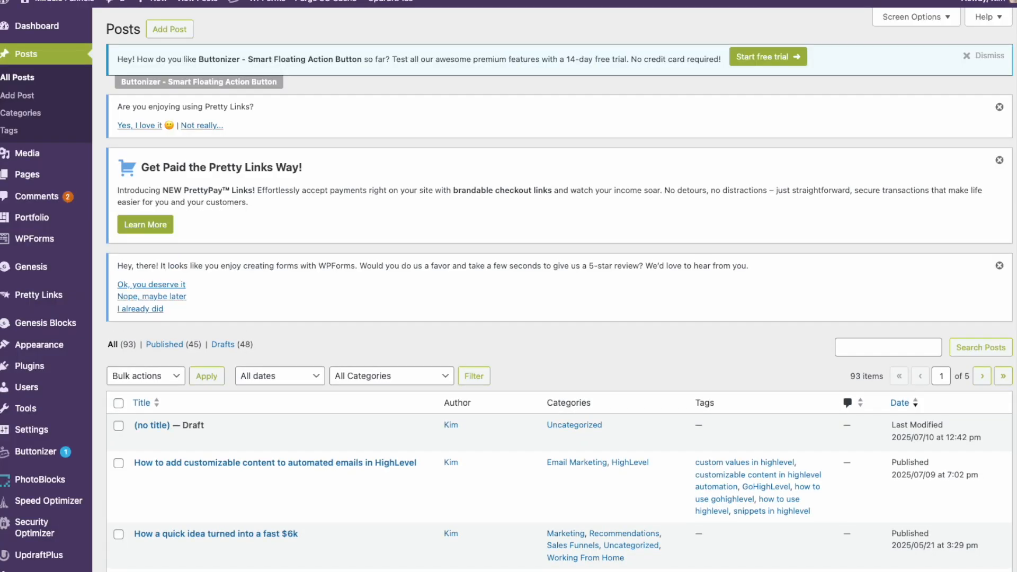
- Reopen the Test gallery in PhotoBlocks, set its grid to 3 columns and publish the change
mouse_move(64, 485)
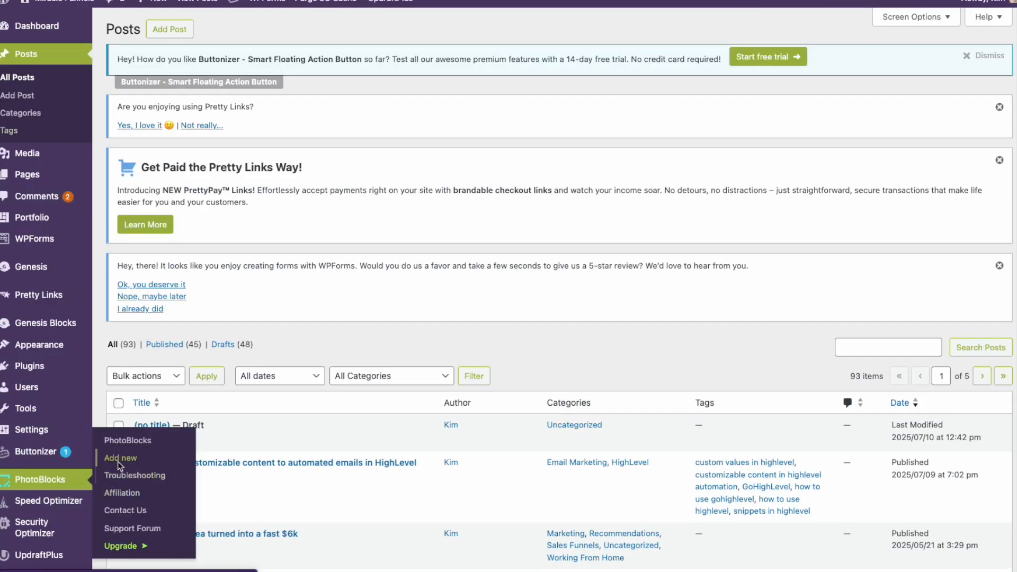
left_click(124, 440)
mouse_move(237, 393)
left_click(123, 399)
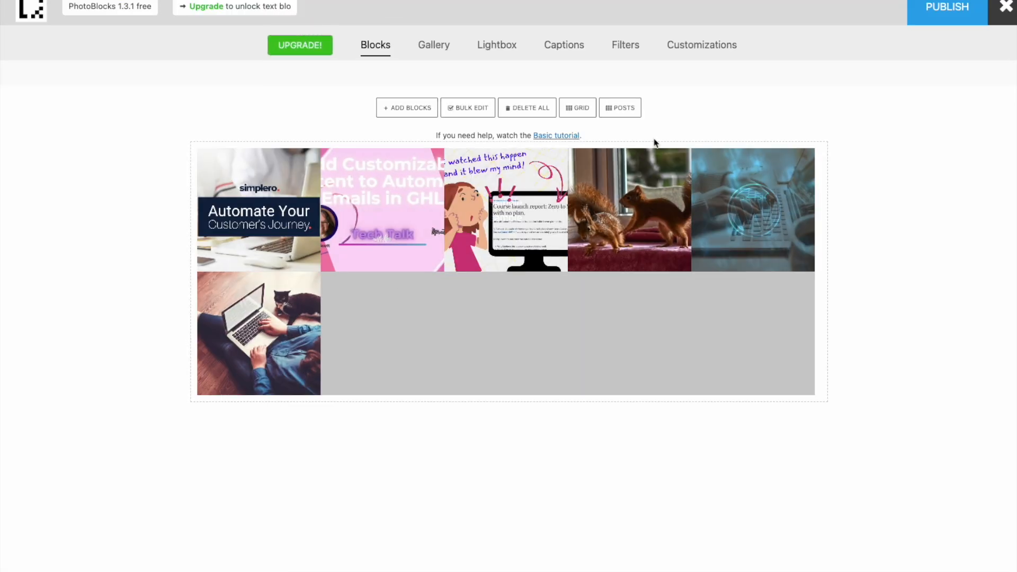
left_click(578, 109)
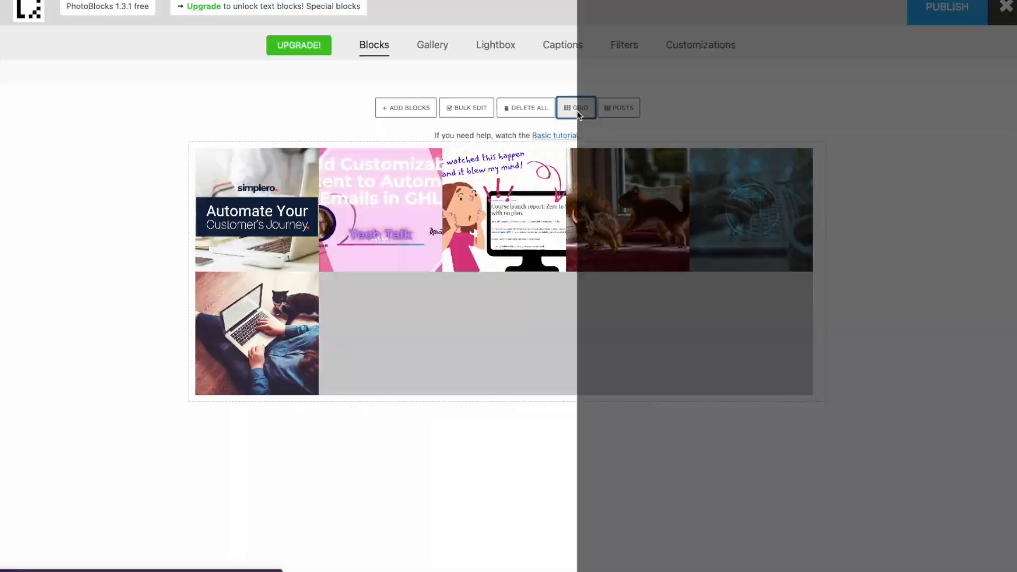
double_click(536, 148)
type("3")
left_click(549, 237)
left_click(940, 18)
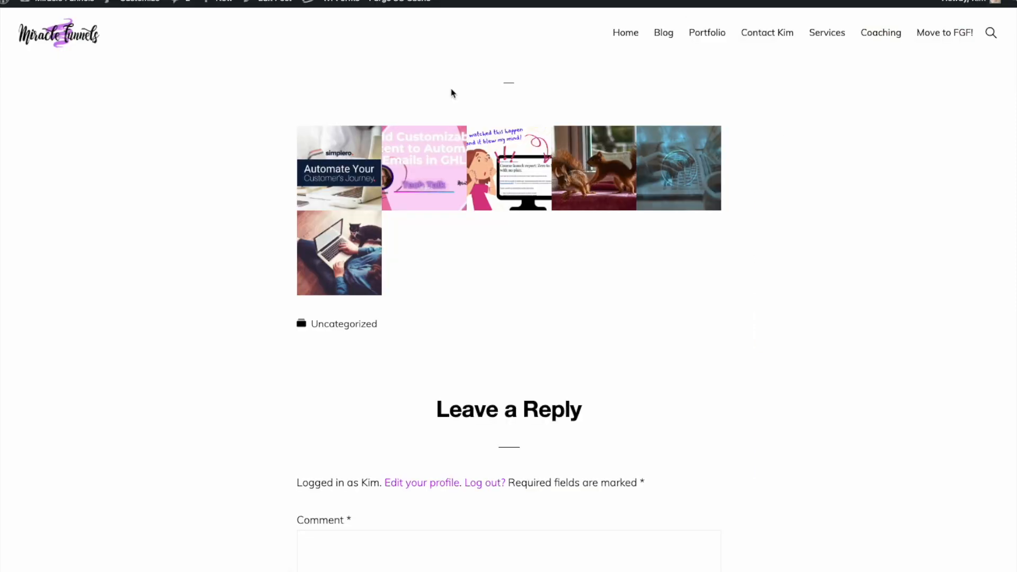
- Reload the post preview and test the hover captions and on-click links of the first two gallery blocks
key("super+r")
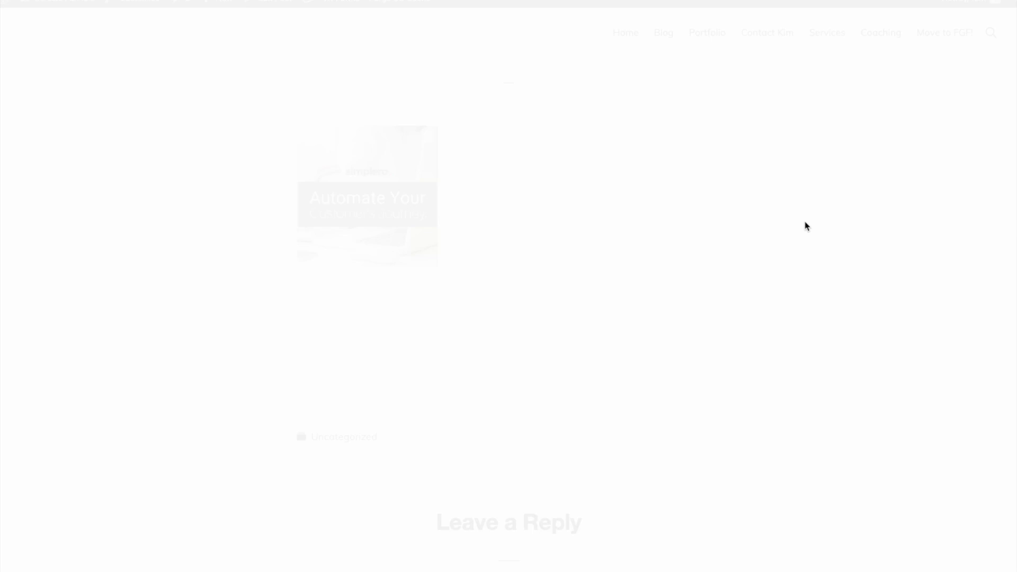
mouse_move(347, 214)
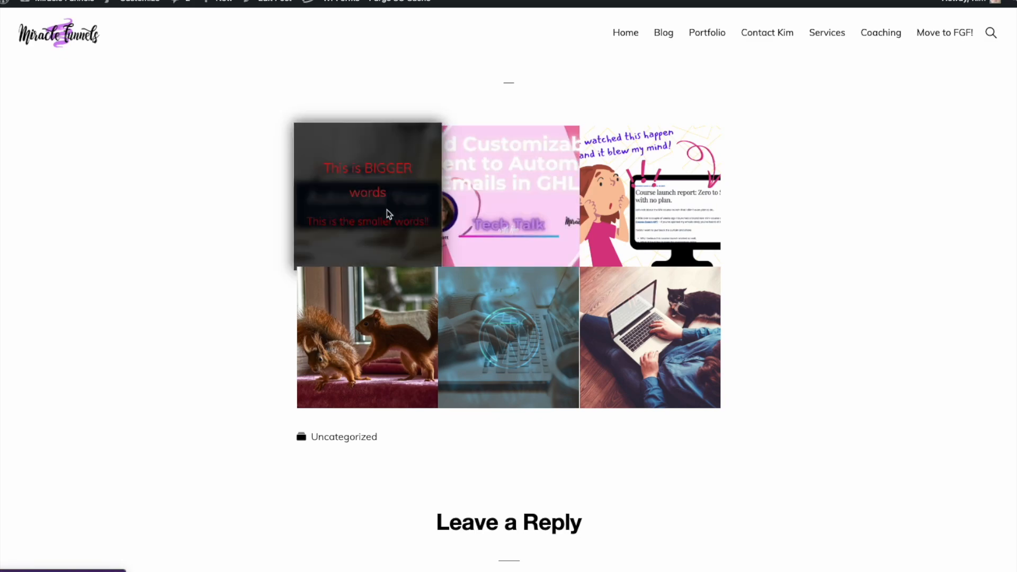
left_click(358, 243)
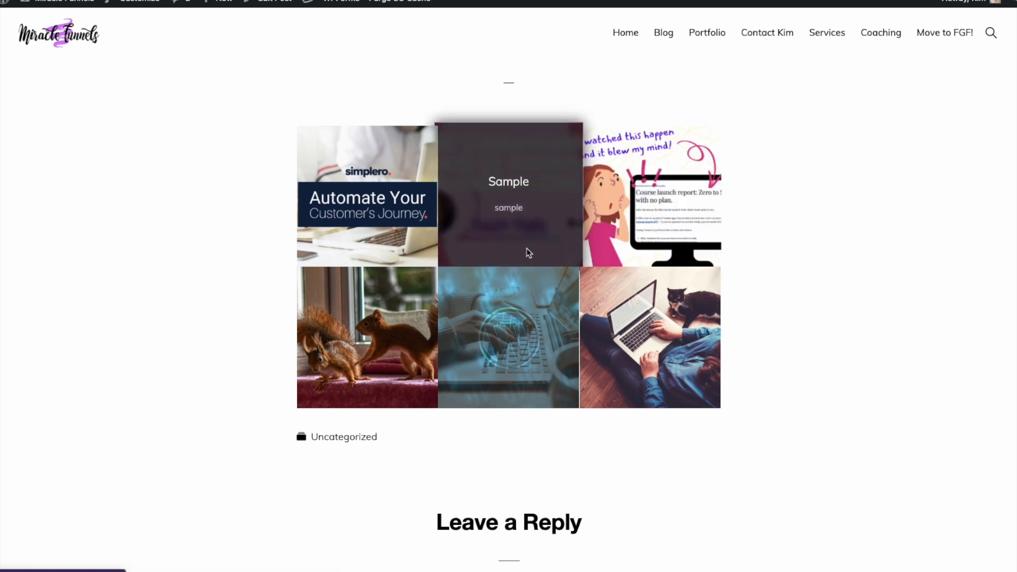
left_click(485, 224)
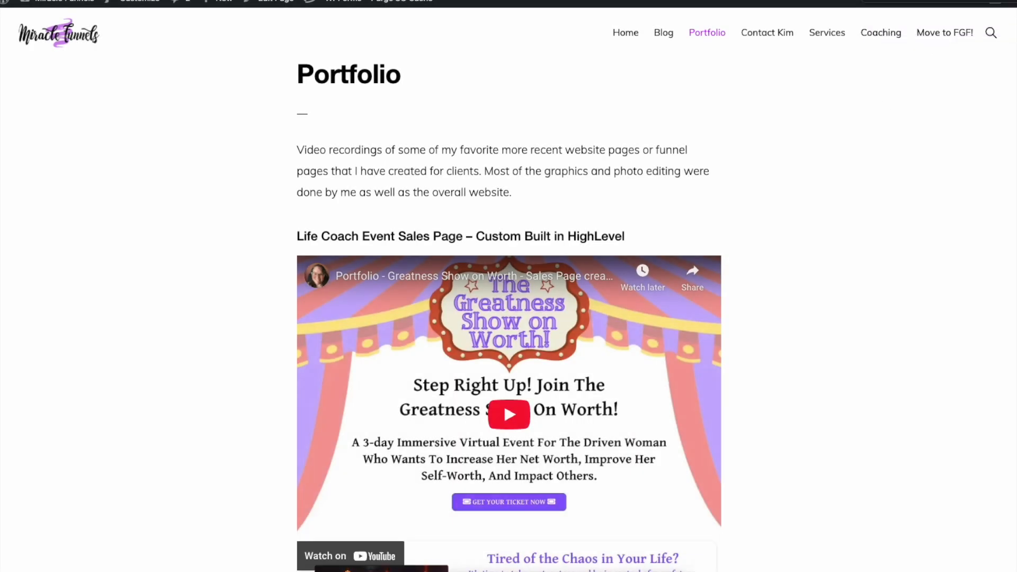
left_click(869, 0)
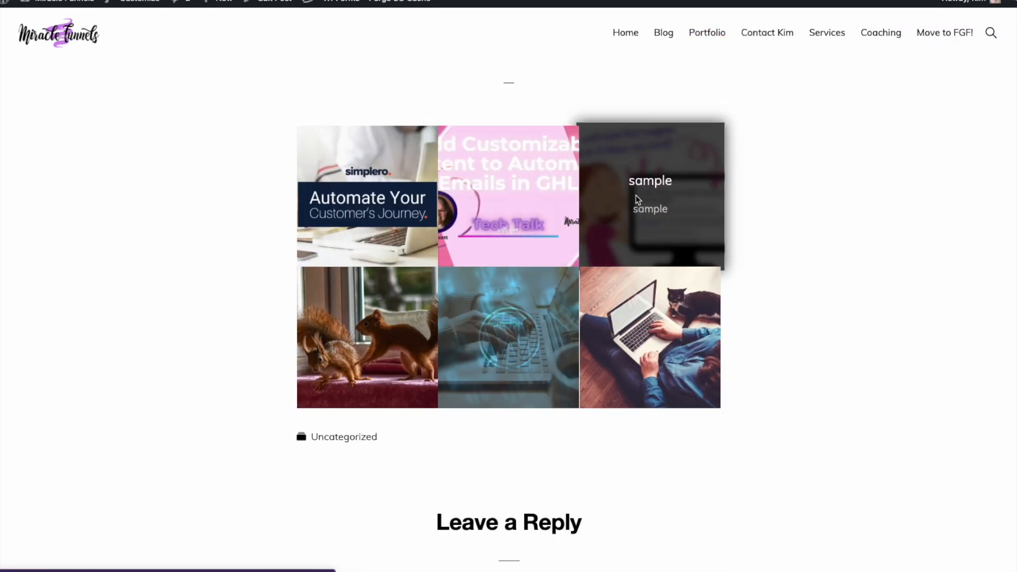
- Test the lightbox from the third block by paging through the images up to the woman with laptop and cat, and close it
left_click(637, 200)
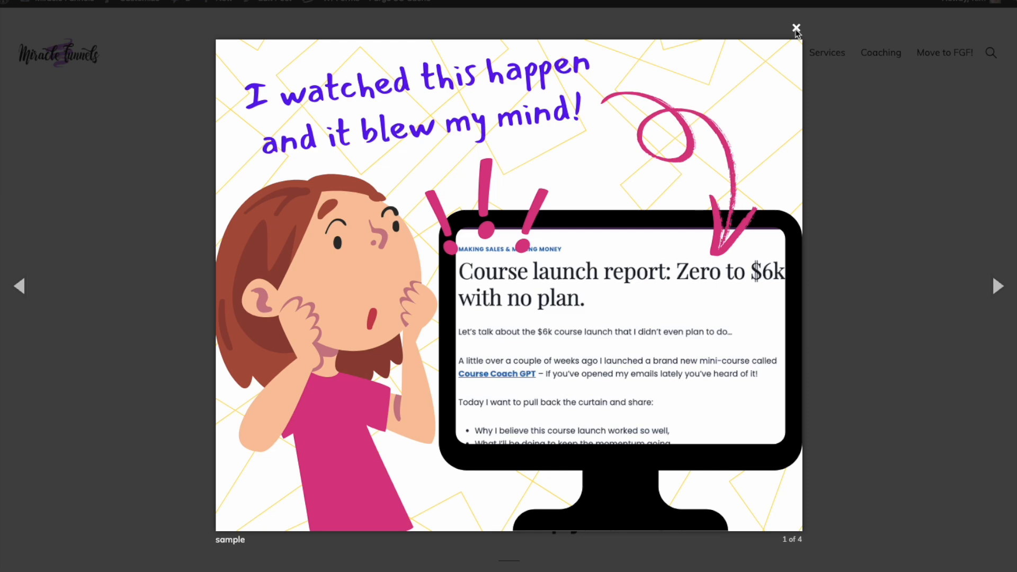
left_click(609, 257)
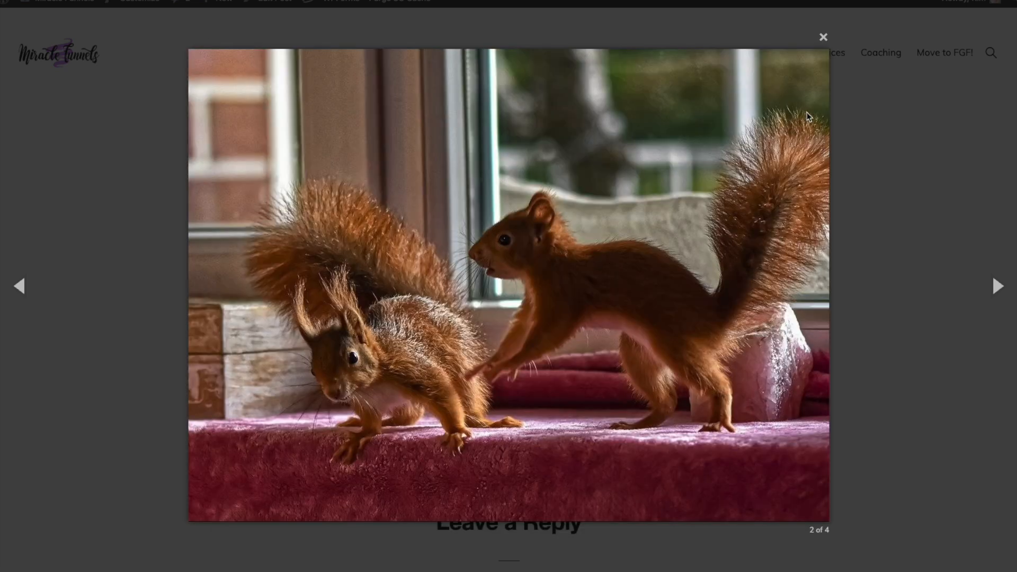
left_click(821, 36)
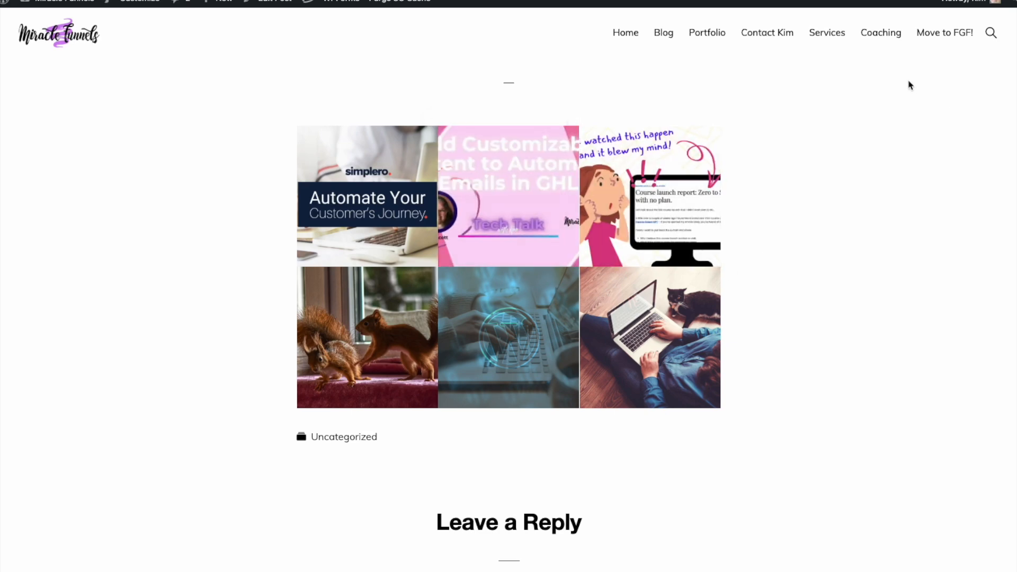
left_click(669, 216)
left_click(720, 214)
left_click(720, 214)
left_click(719, 215)
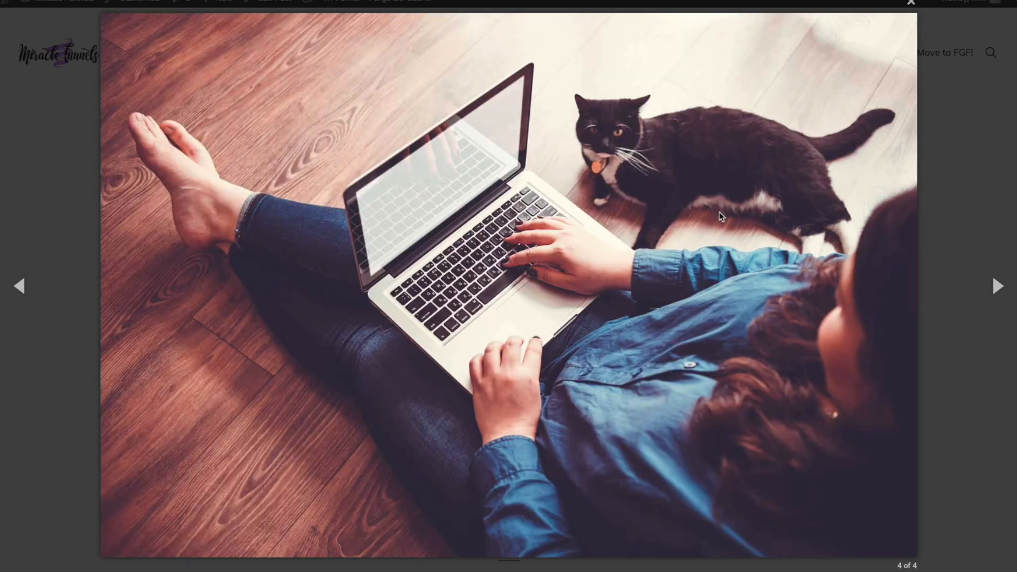
left_click(911, 4)
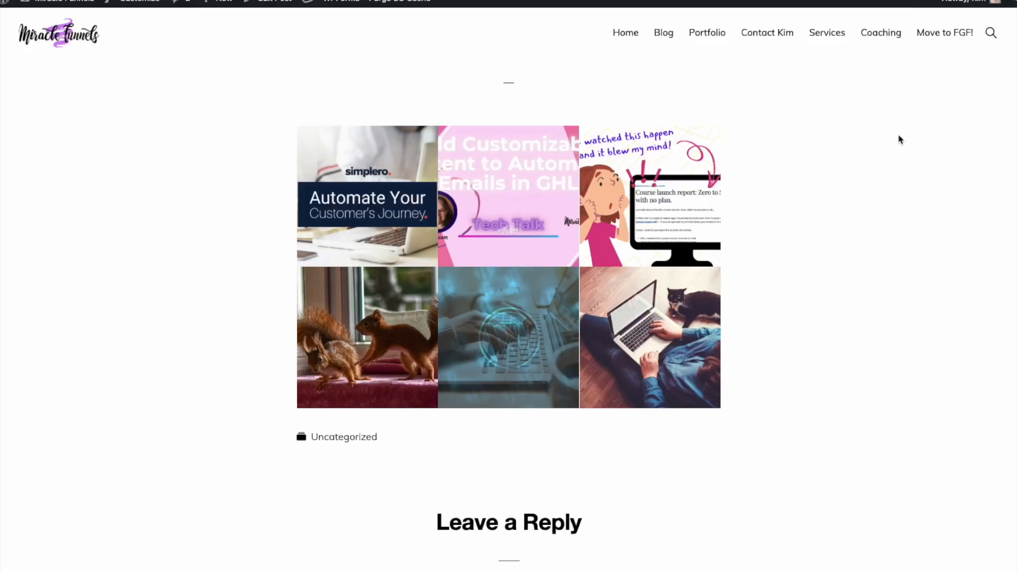